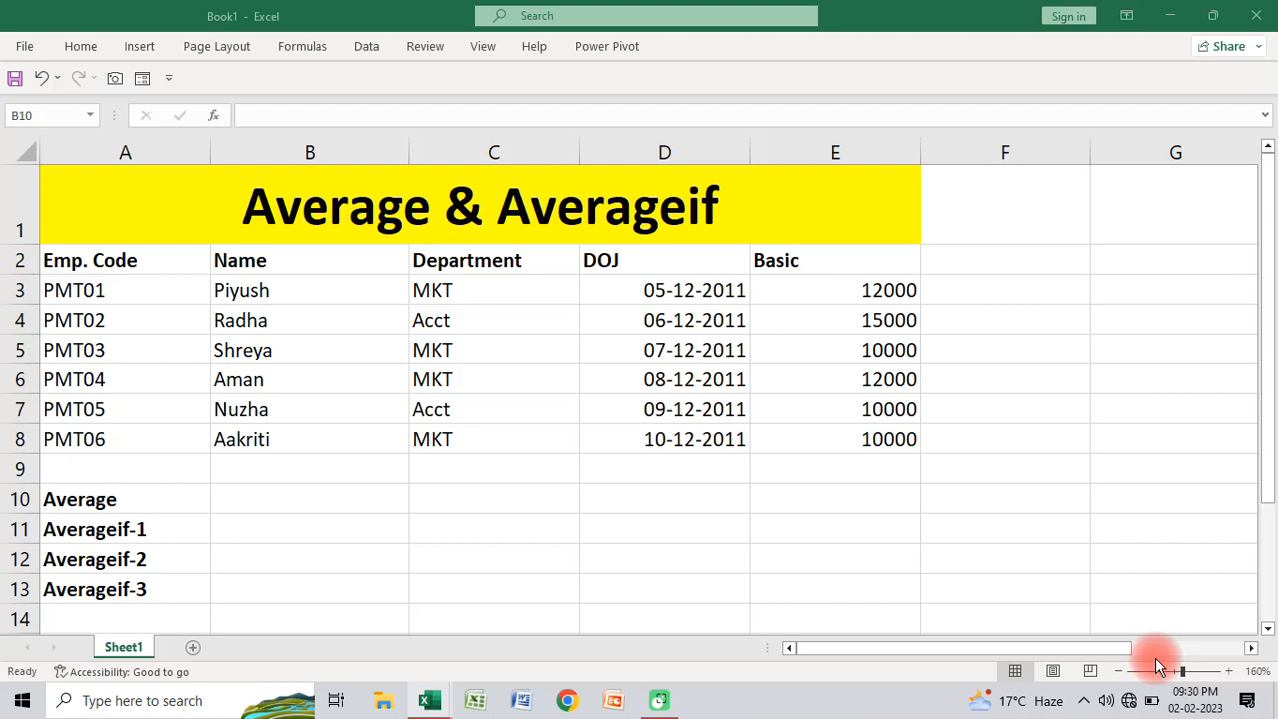
Step: Calculate the average of the Basic values in cell B10 with =AVERAGE(E3:E8)
{"action": "left_click", "coordinate": [266, 501]}
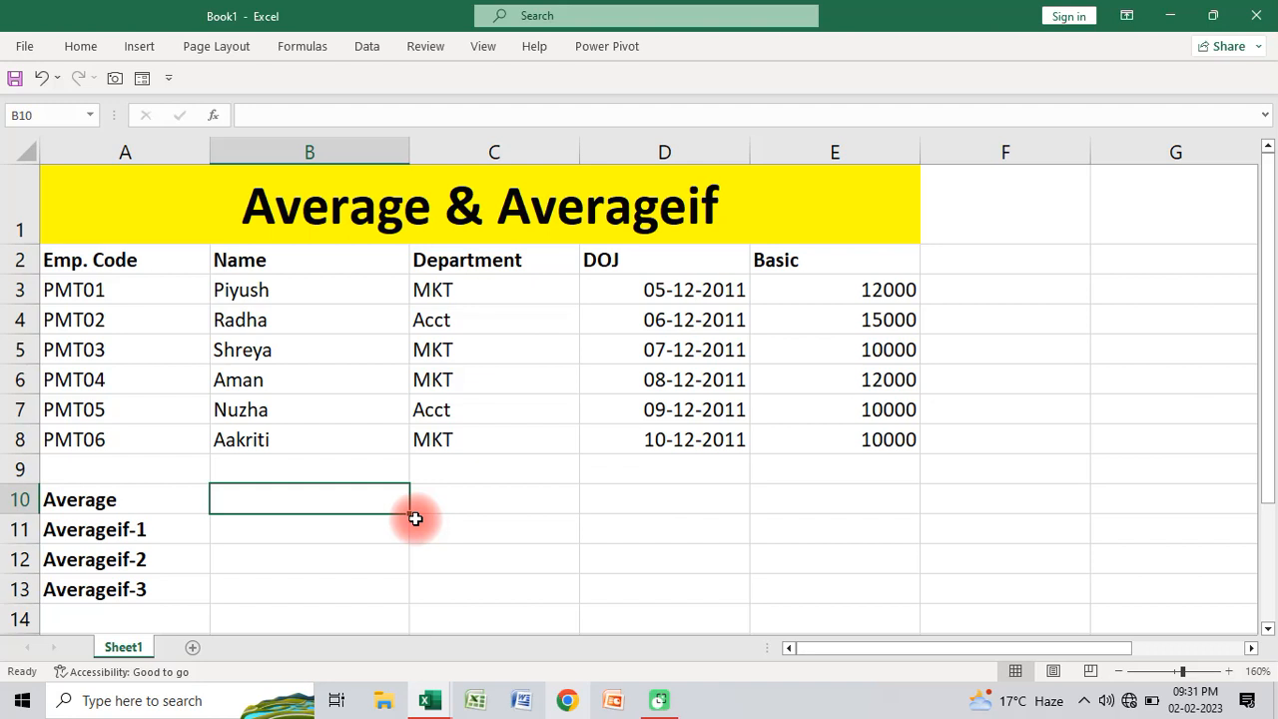
{"action": "type", "text": "="}
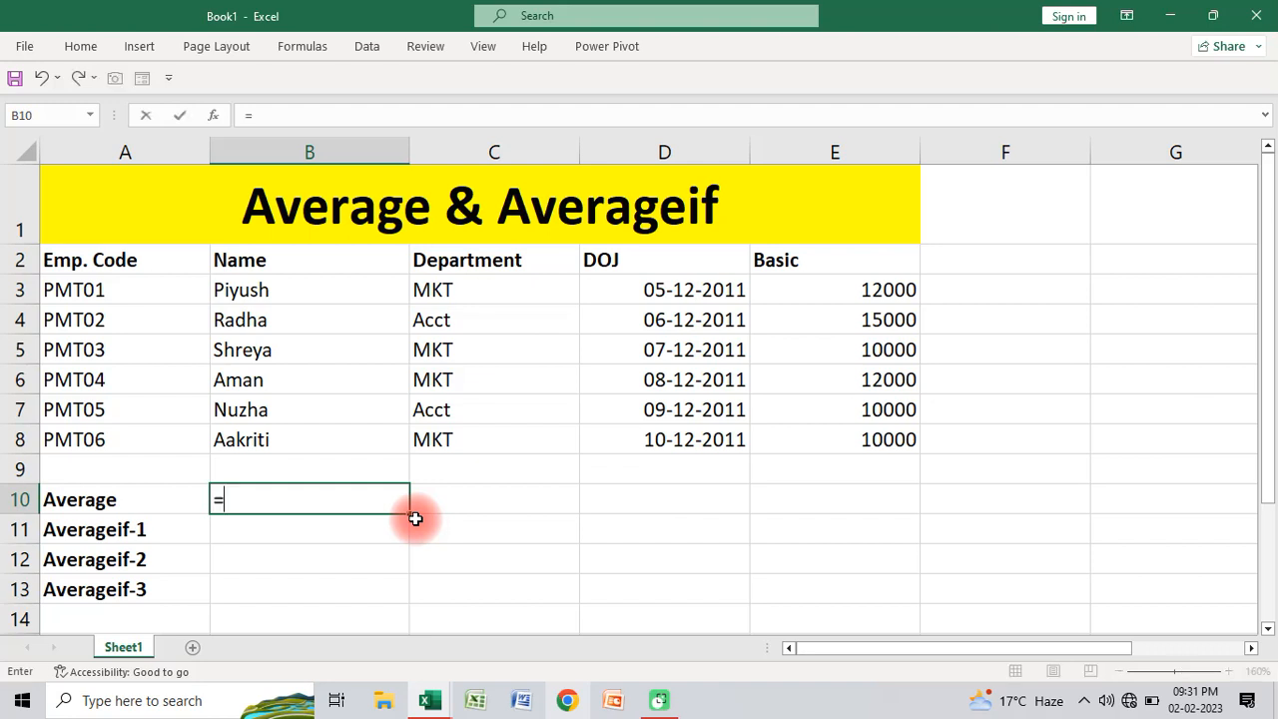
{"action": "type", "text": "ave"}
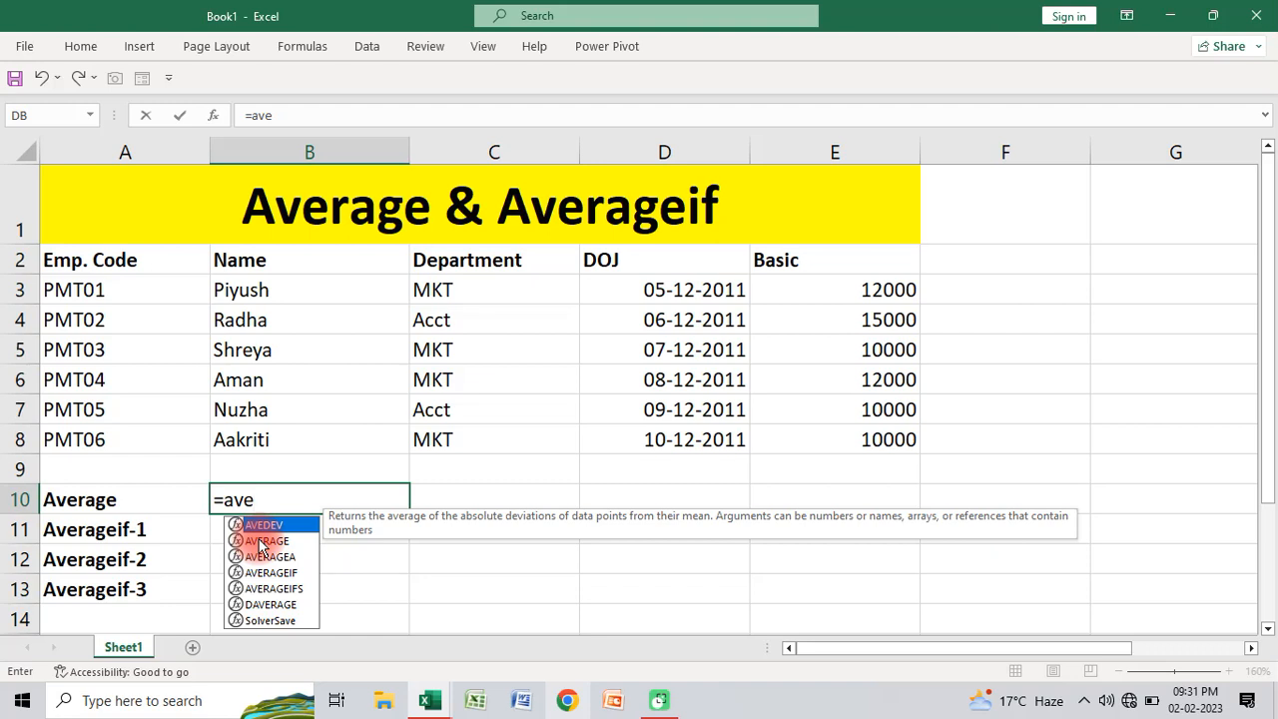
{"action": "key", "text": "Down"}
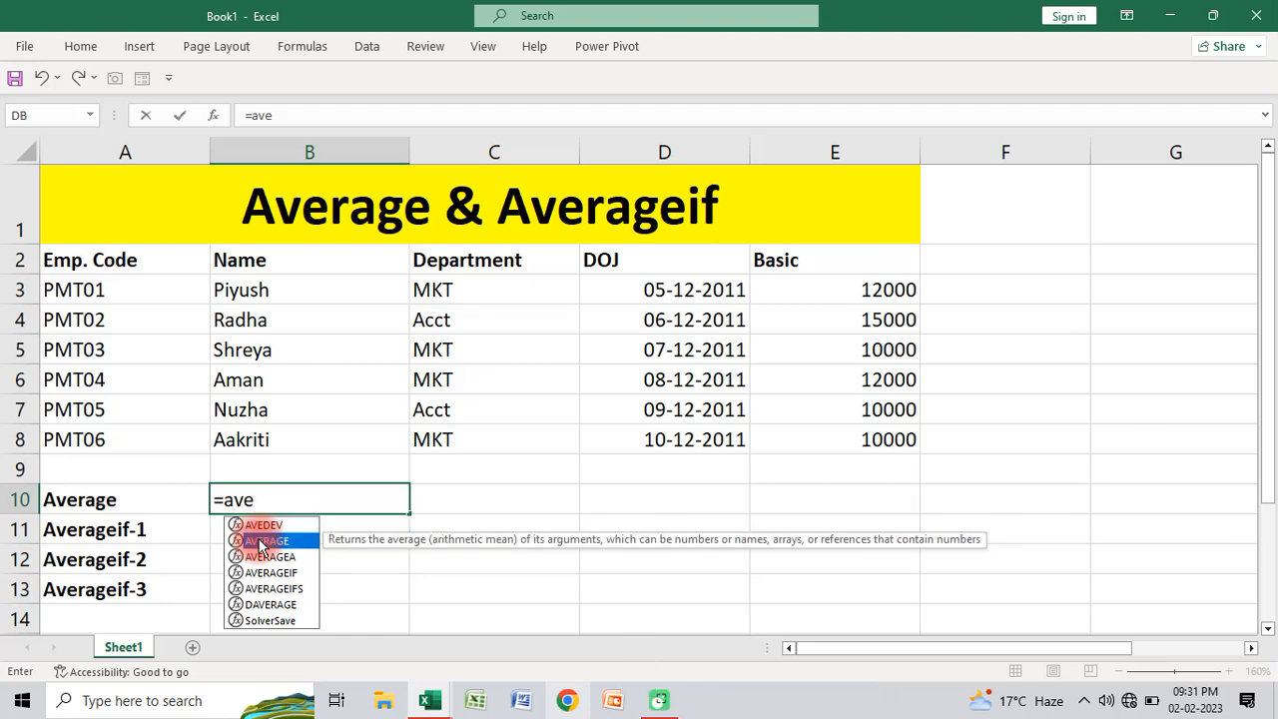
{"action": "key", "text": "Tab"}
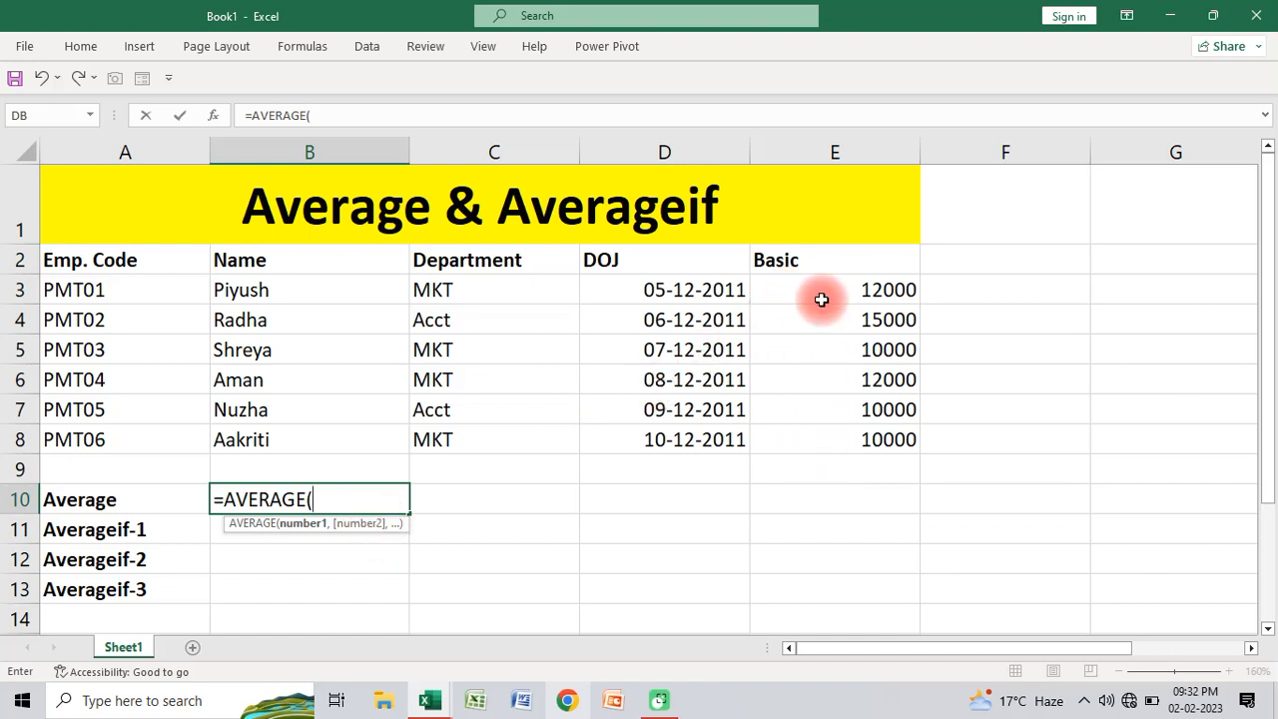
{"action": "left_click_drag", "start_coordinate": [818, 292], "coordinate": [820, 433]}
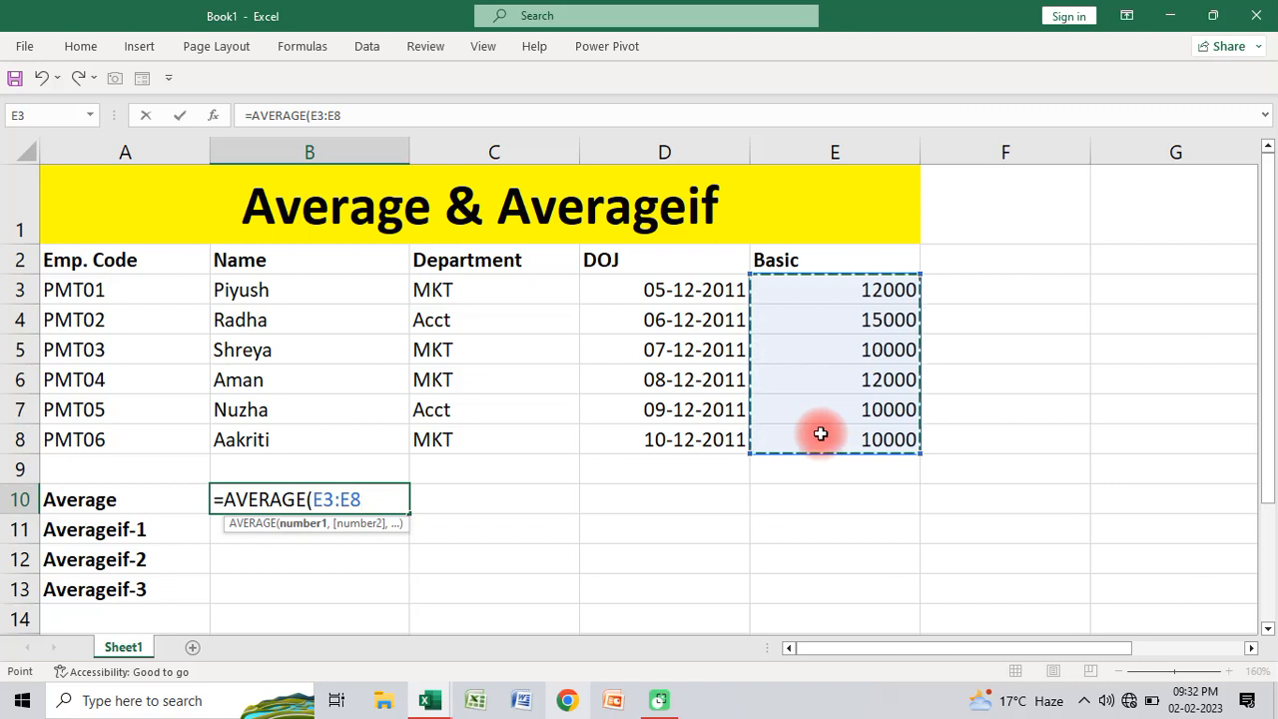
{"action": "type", "text": ")"}
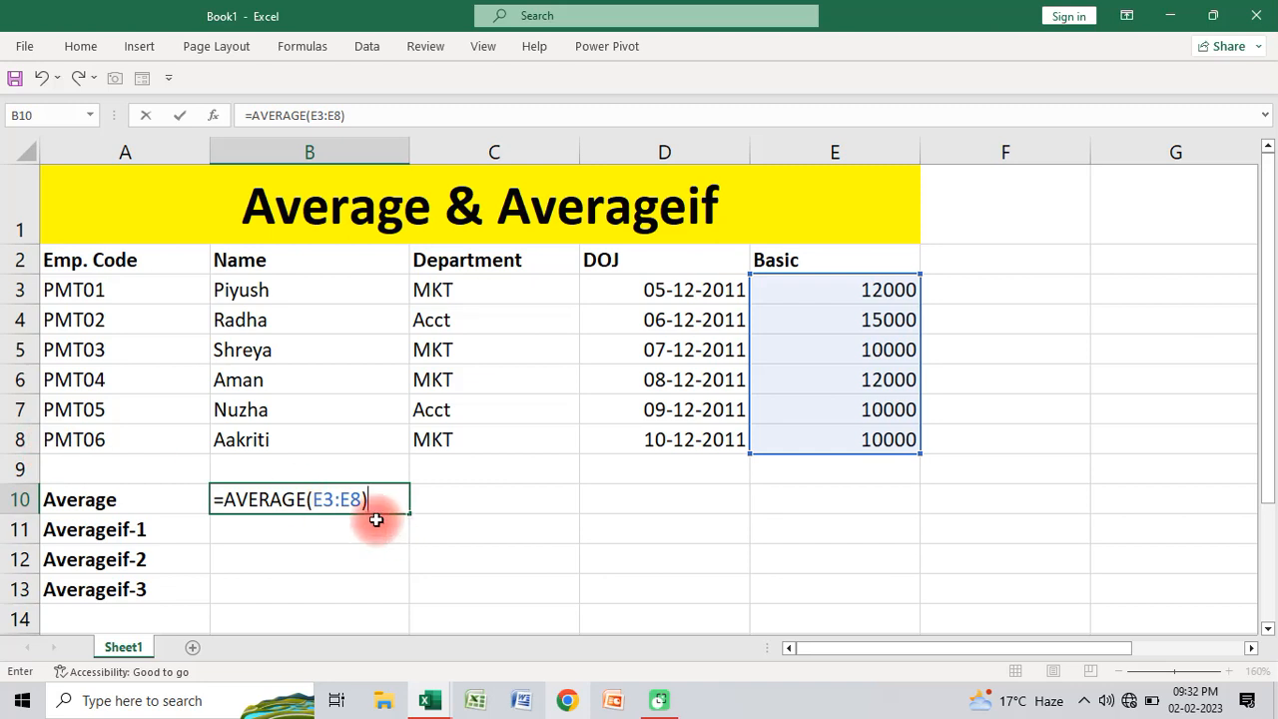
{"action": "key", "text": "Return"}
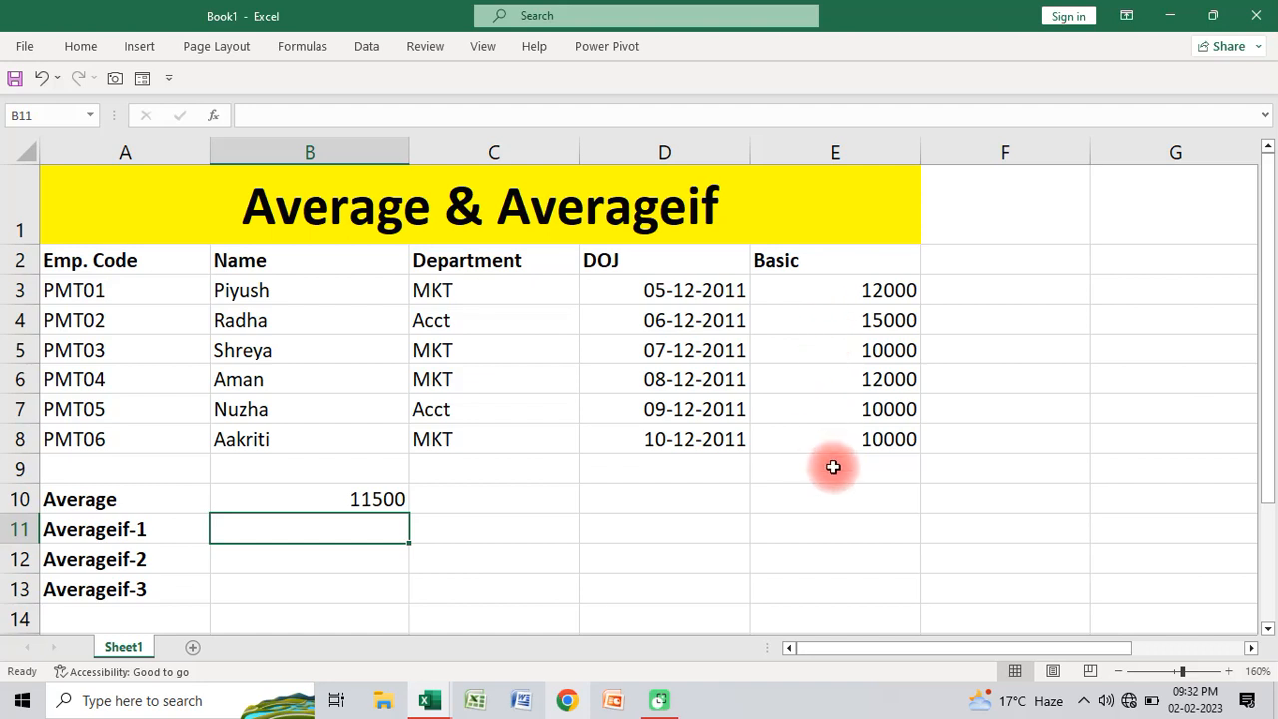
Step: Total the Basic values in cell D10 with =SUM(E3:E8) as a manual check of the average
{"action": "left_click", "coordinate": [711, 503]}
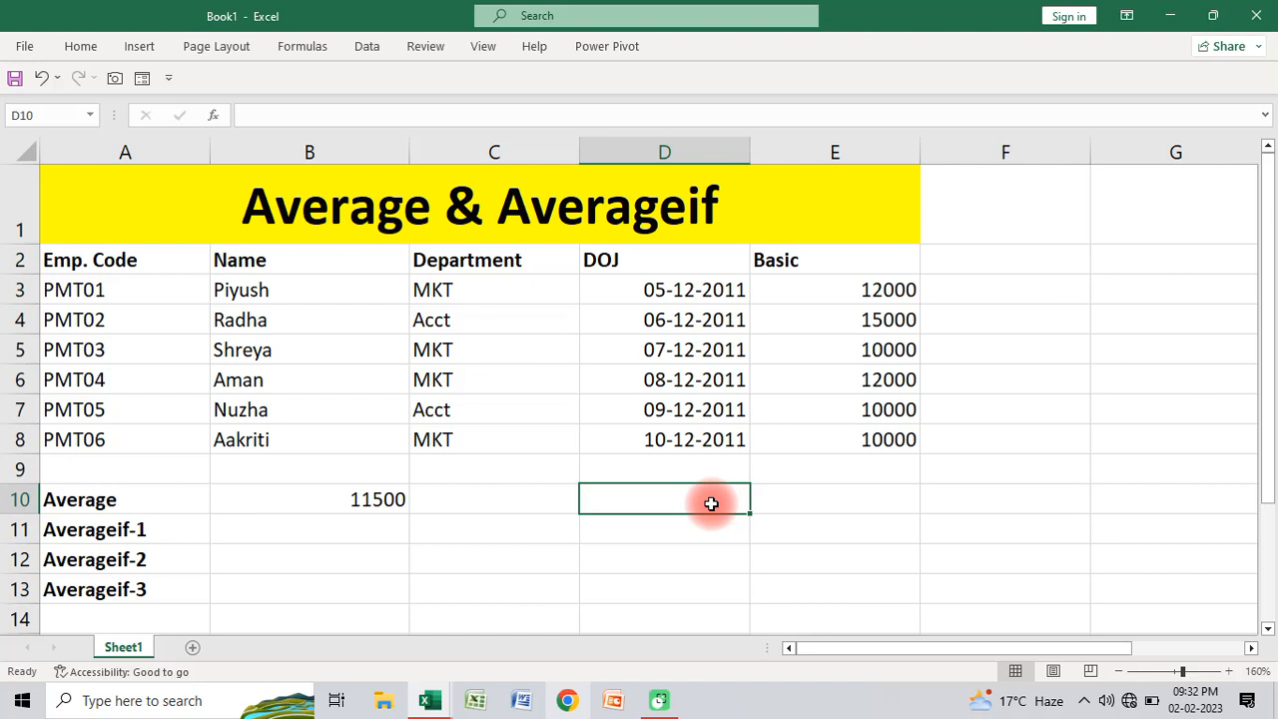
{"action": "type", "text": "=sum"}
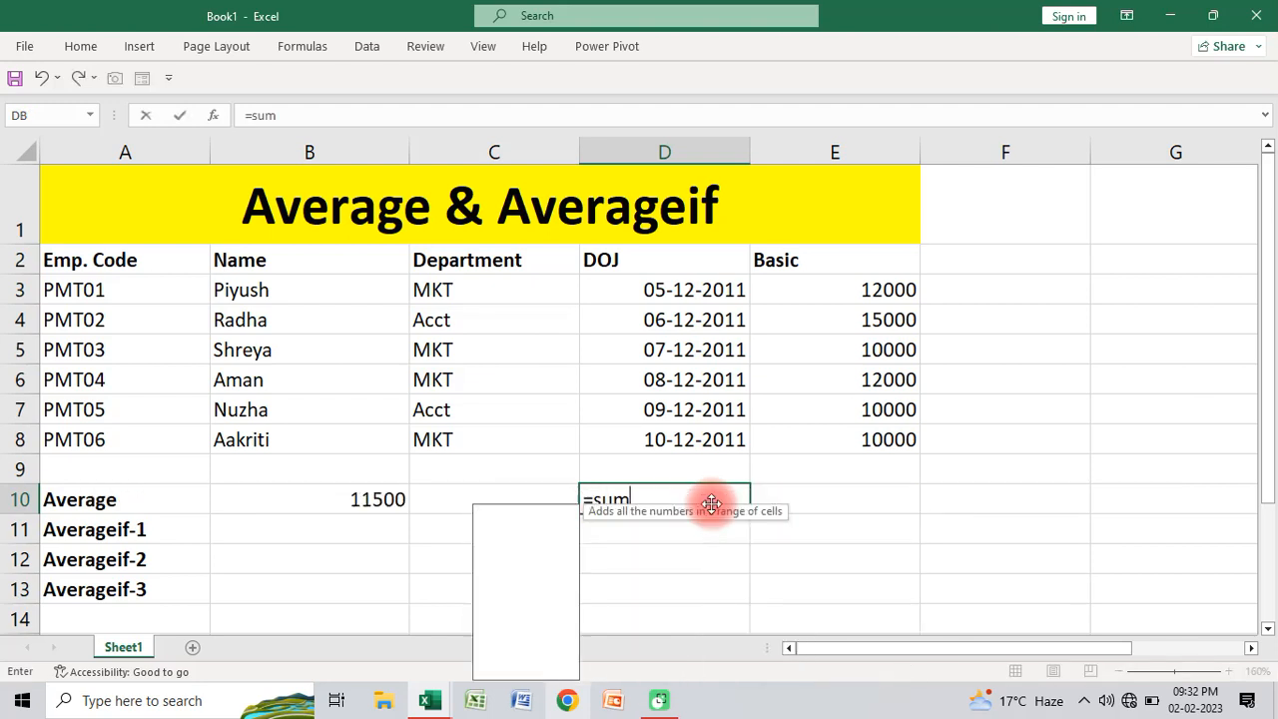
{"action": "key", "text": "Tab"}
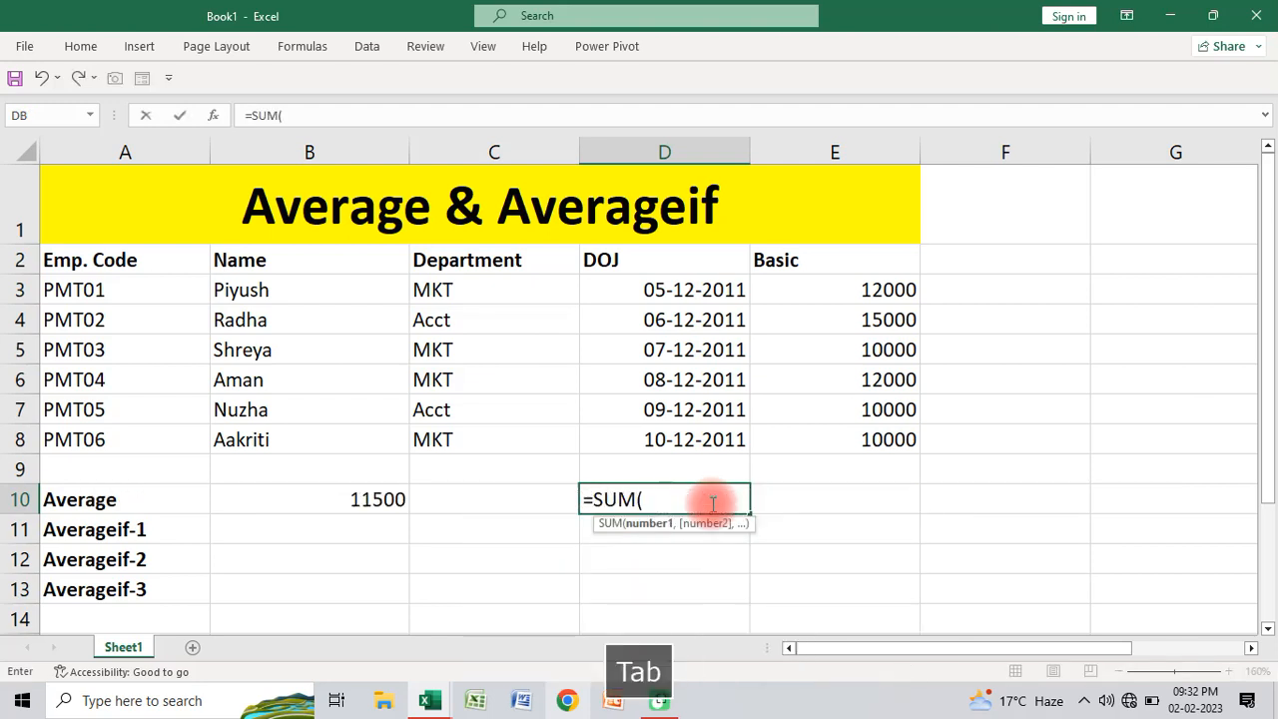
{"action": "left_click", "coordinate": [797, 290]}
{"action": "left_click_drag", "start_coordinate": [796, 289], "coordinate": [818, 445]}
{"action": "key", "text": "Return"}
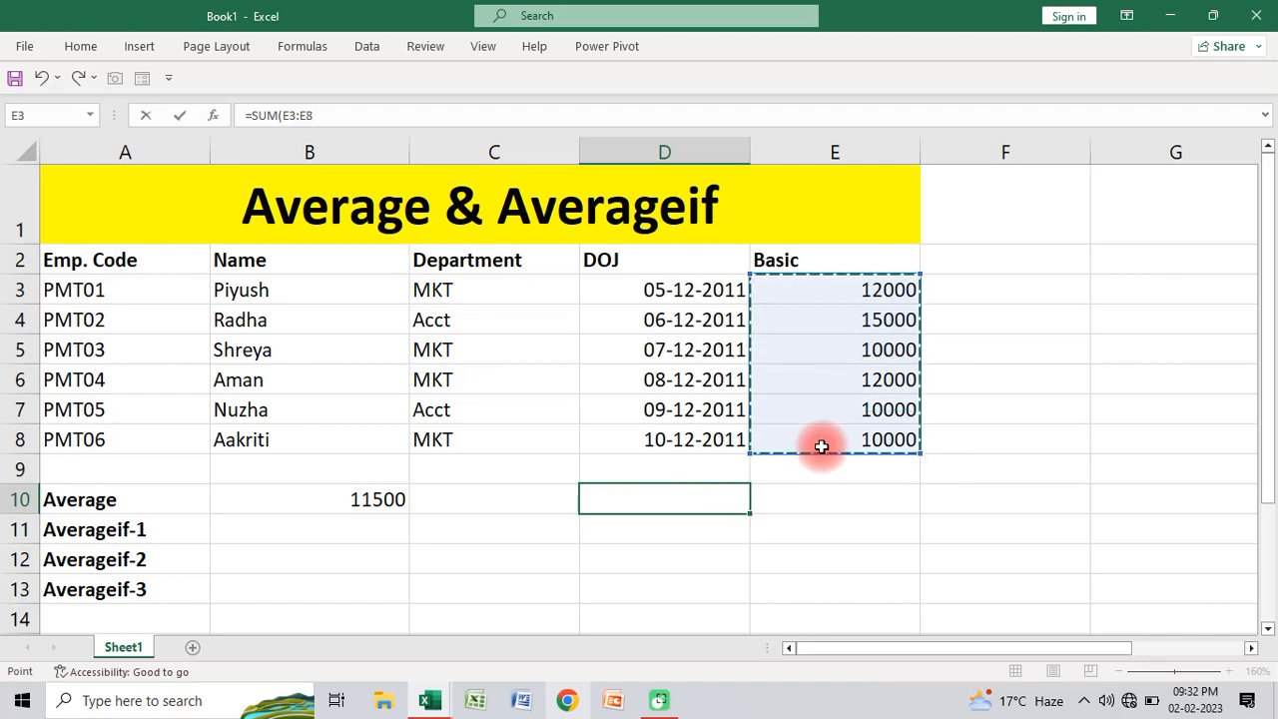
{"action": "left_click", "coordinate": [693, 496]}
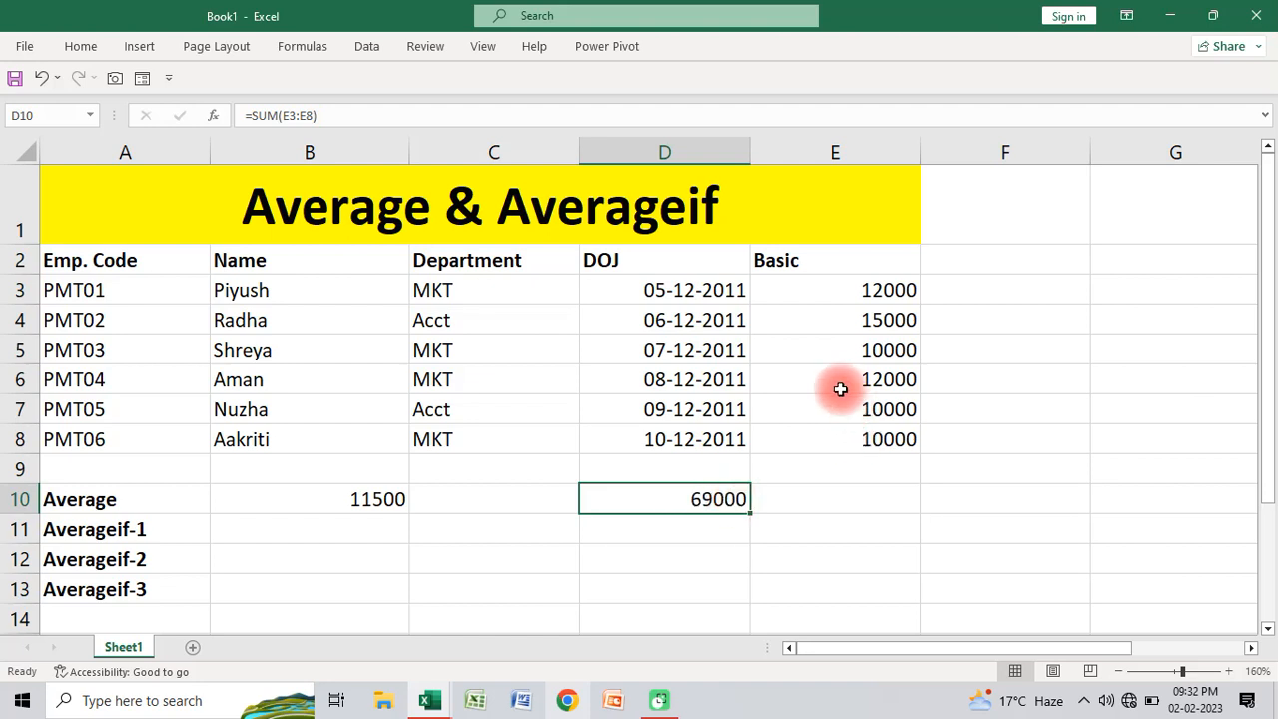
Step: Divide the total in D10 by 6 in cell D11 using =D10/6
{"action": "left_click", "coordinate": [680, 521]}
{"action": "type", "text": "="}
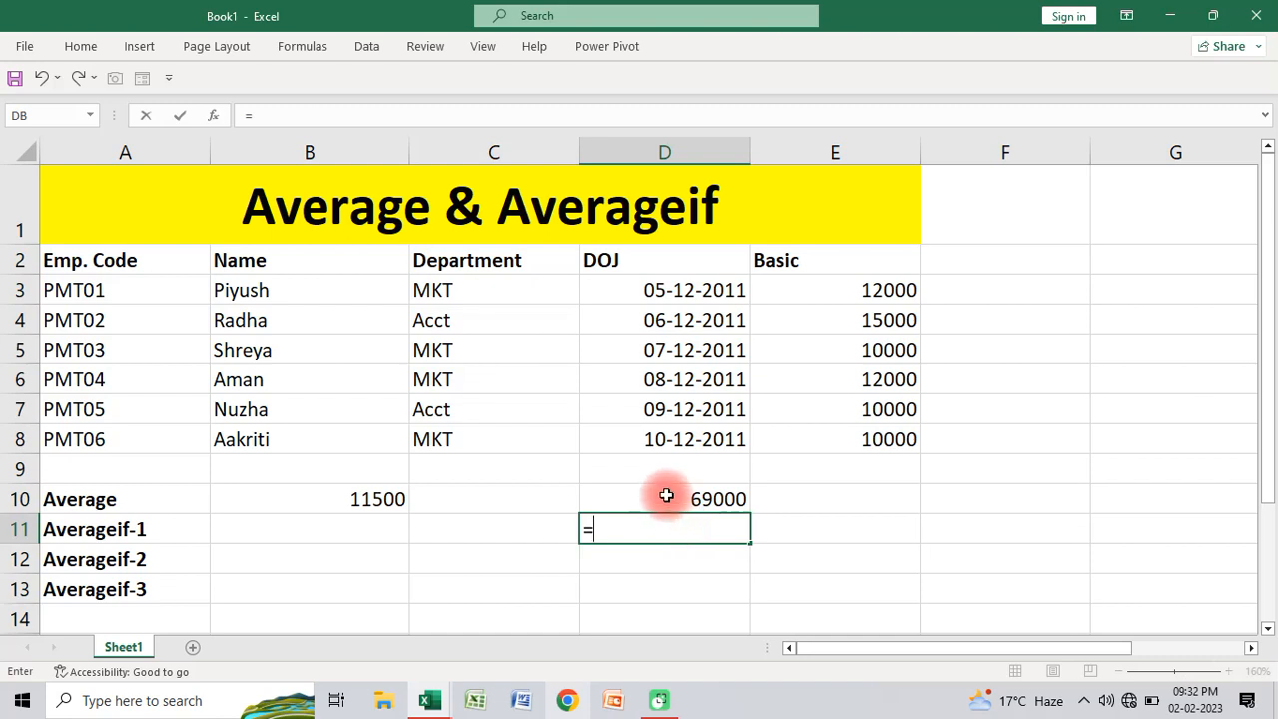
{"action": "left_click", "coordinate": [666, 496]}
{"action": "type", "text": "/"}
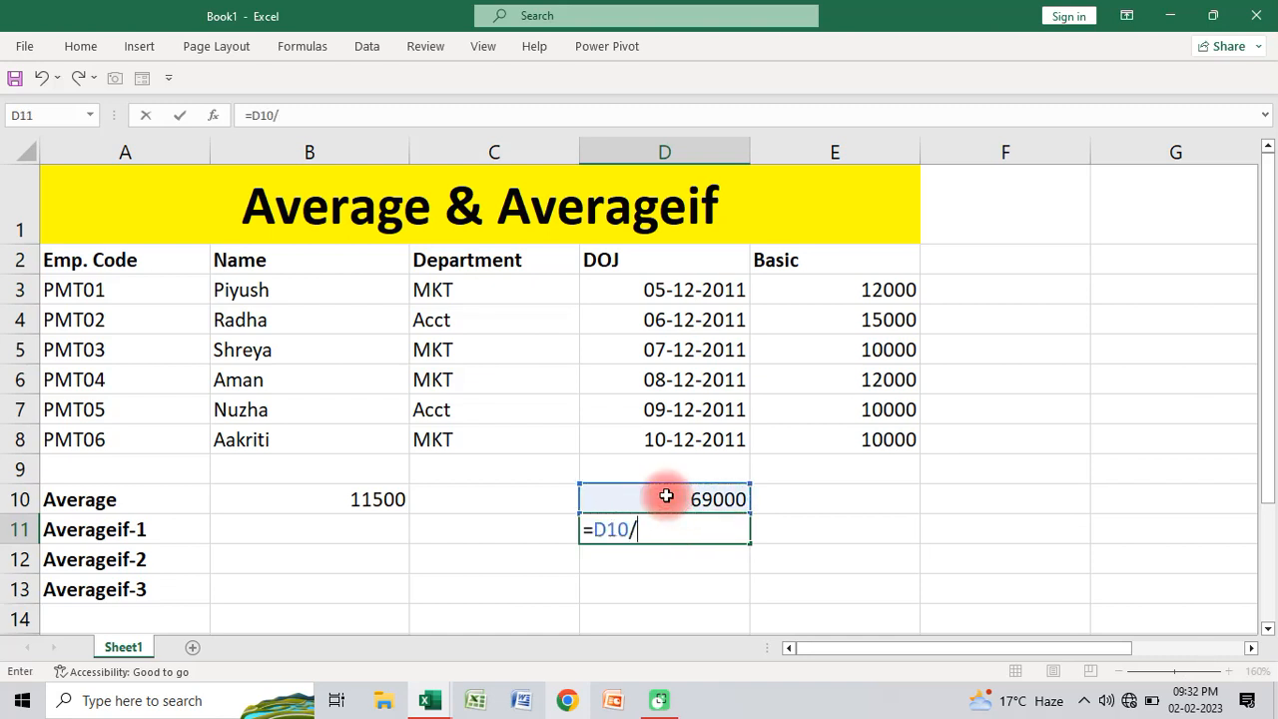
{"action": "type", "text": "6"}
{"action": "key", "text": "Return"}
Step: Clear the manual check formulas from cells D10:D11
{"action": "left_click", "coordinate": [698, 529]}
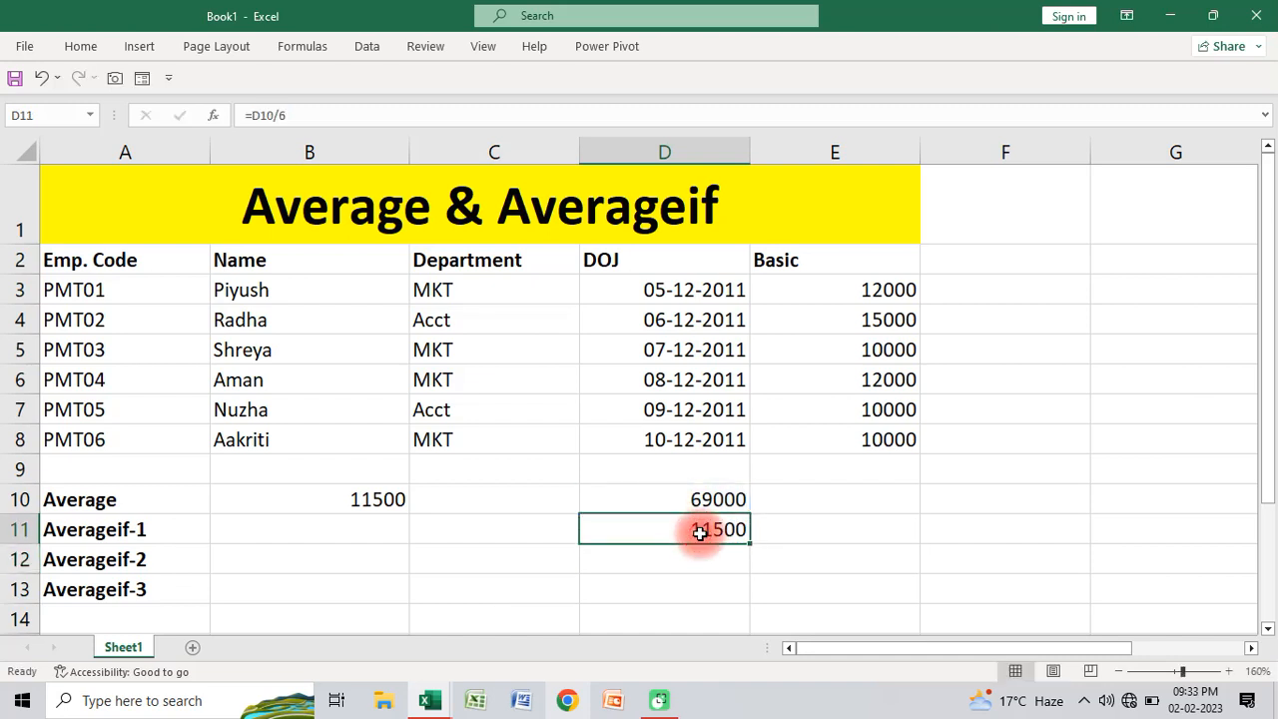
{"action": "left_click_drag", "start_coordinate": [692, 499], "coordinate": [690, 510]}
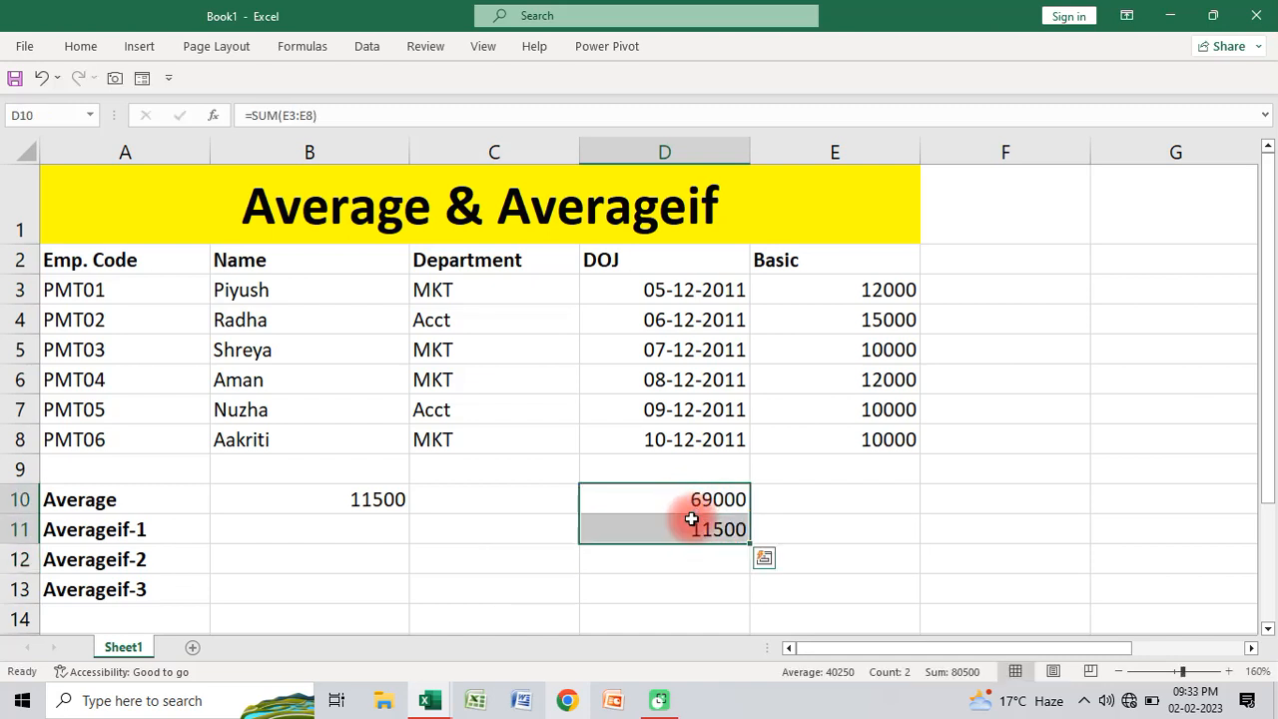
{"action": "key", "text": "Delete"}
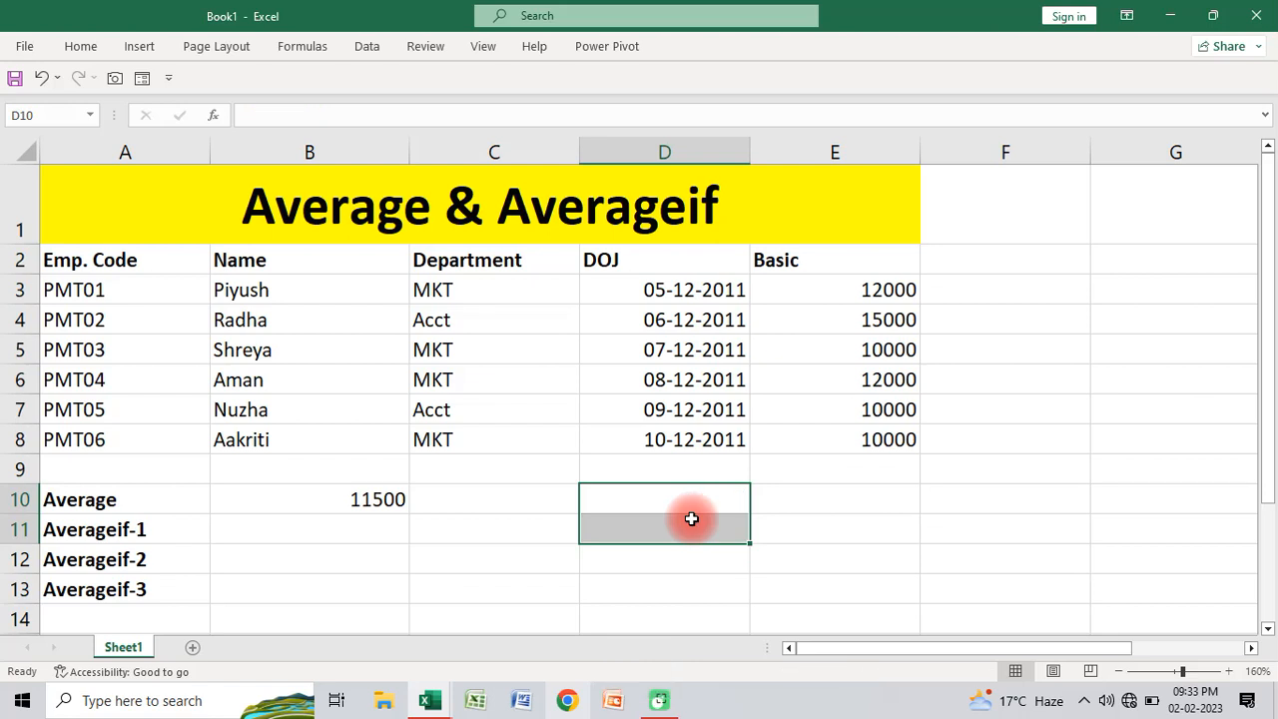
Step: Average the Basic values of the MKT department in cell B11 with =AVERAGEIF(C3:C8,"mkt",E3:E8)
{"action": "left_click", "coordinate": [358, 534]}
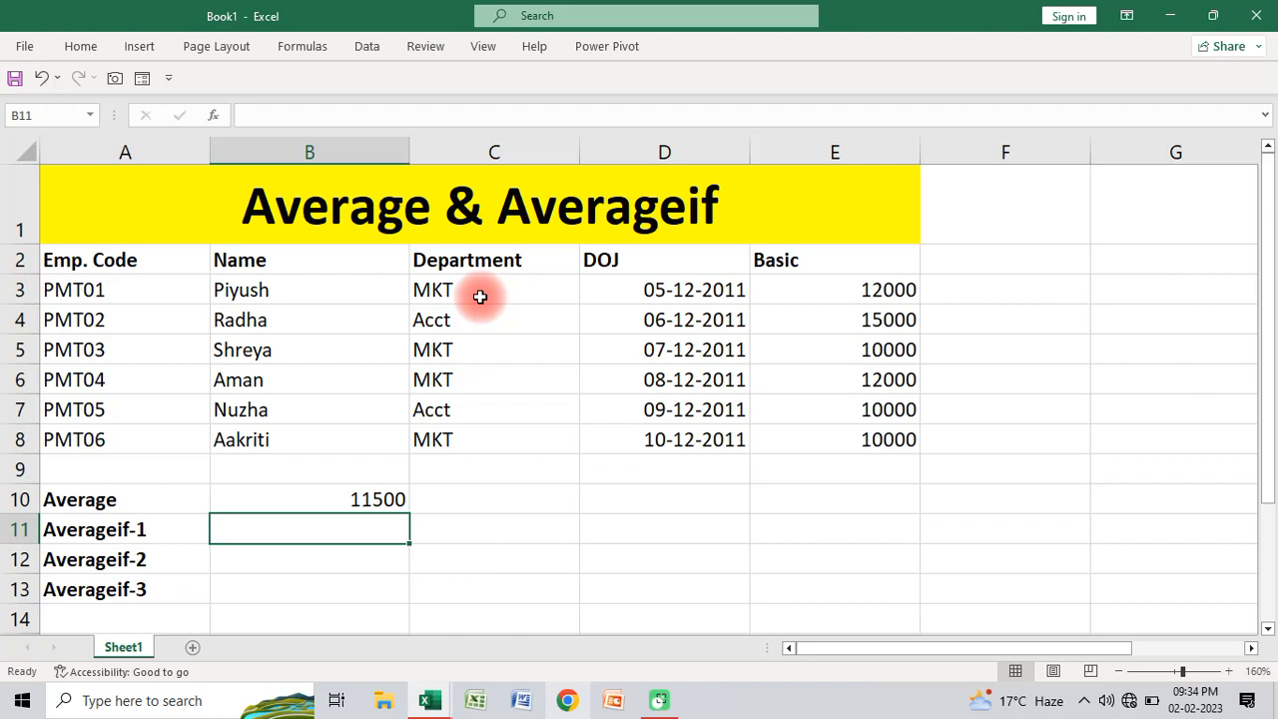
{"action": "type", "text": "="}
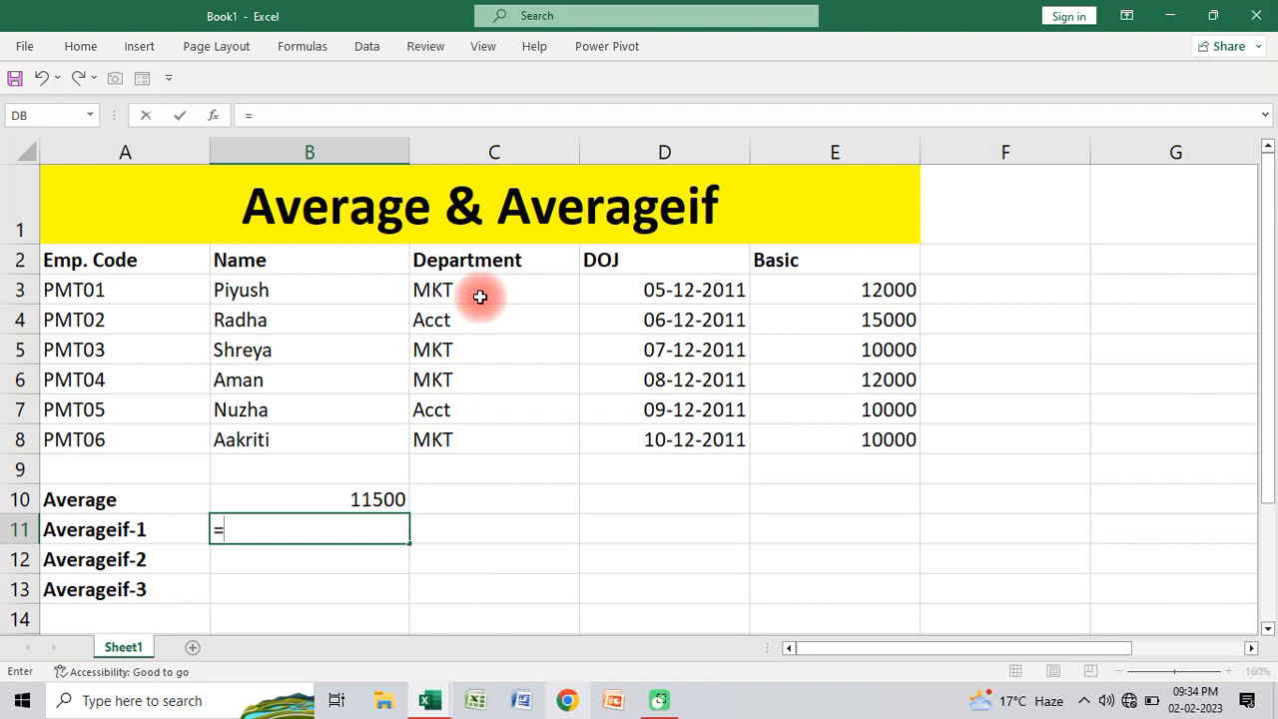
{"action": "type", "text": "avera"}
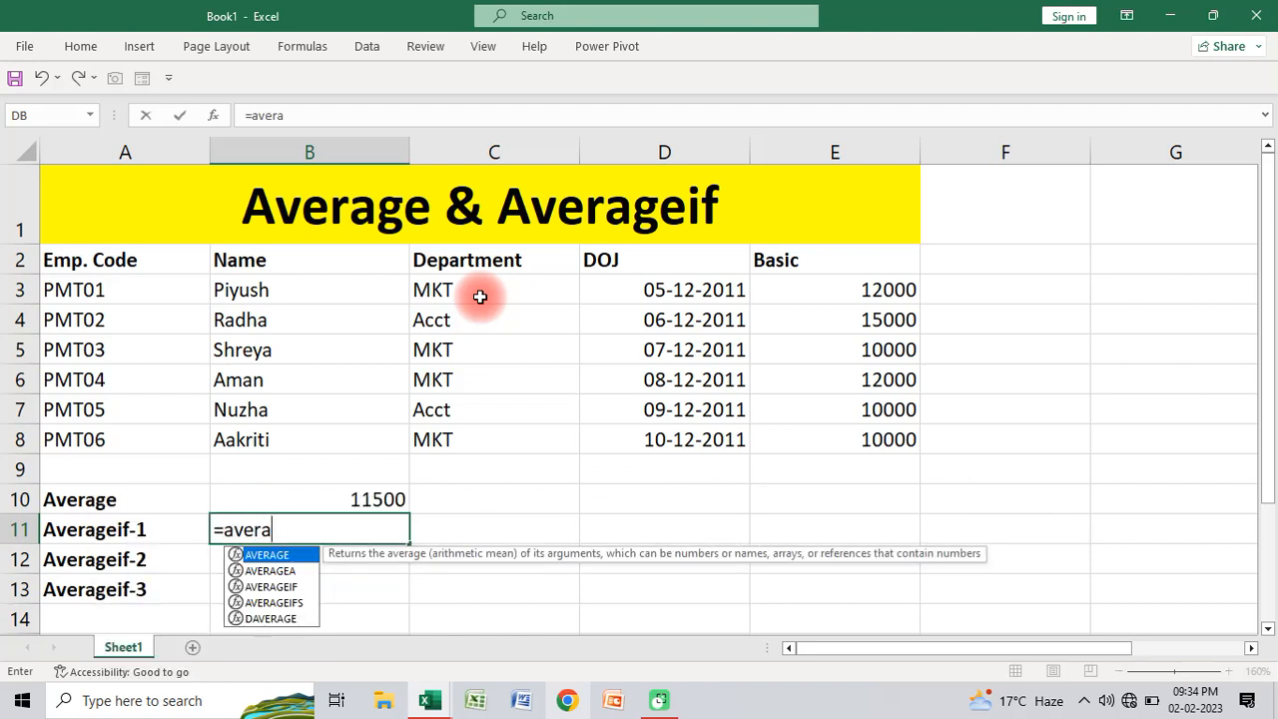
{"action": "key", "text": "Down"}
{"action": "key", "text": "Down"}
{"action": "key", "text": "Tab"}
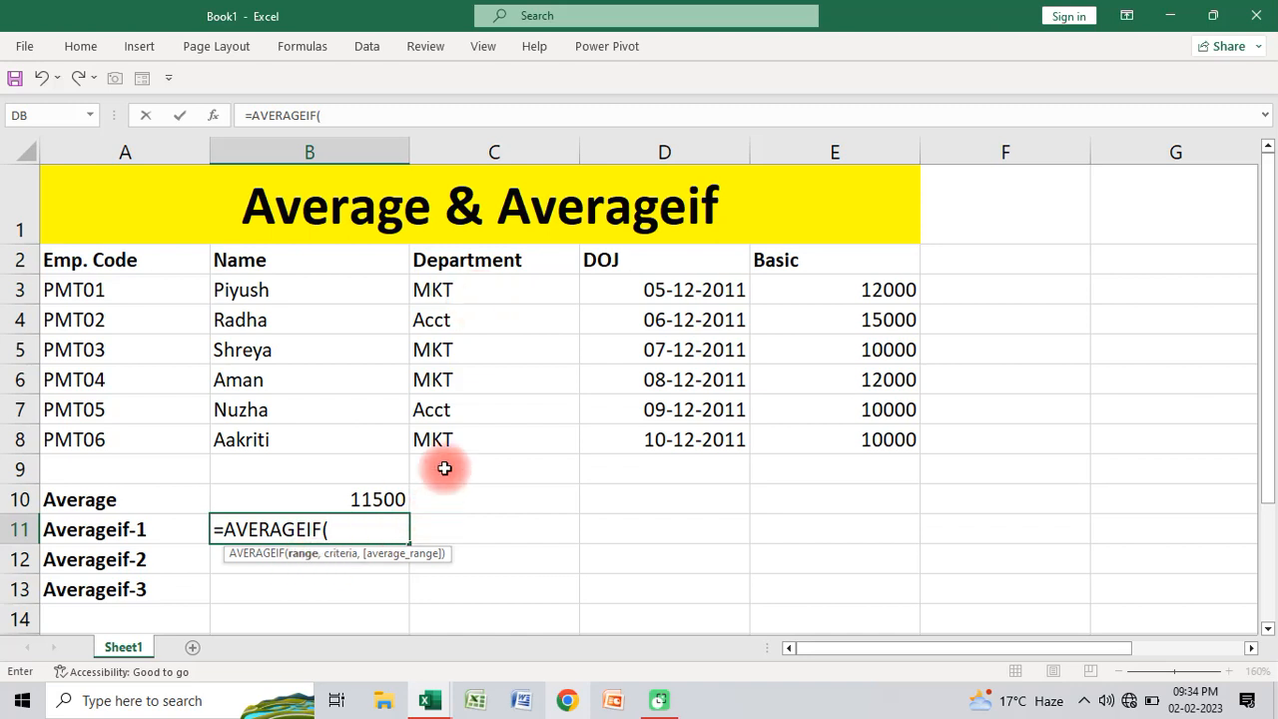
{"action": "left_click", "coordinate": [445, 290]}
{"action": "left_click_drag", "start_coordinate": [445, 290], "coordinate": [456, 428]}
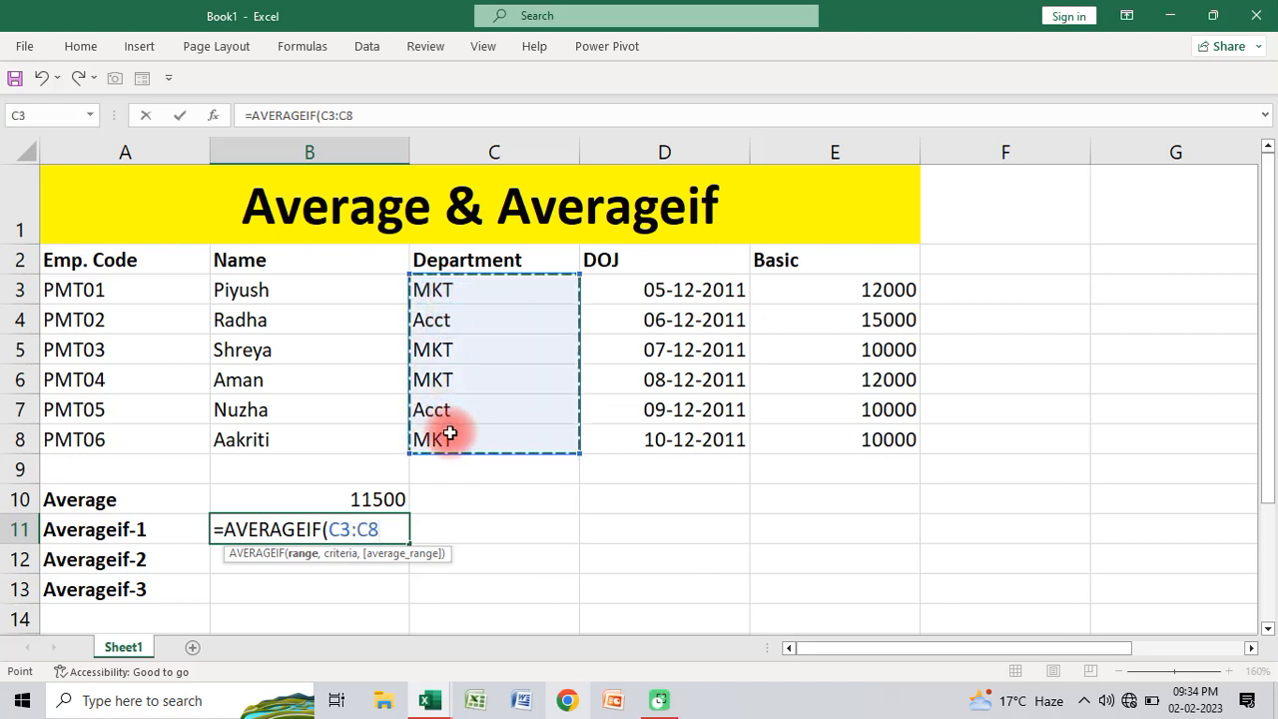
{"action": "type", "text": ","}
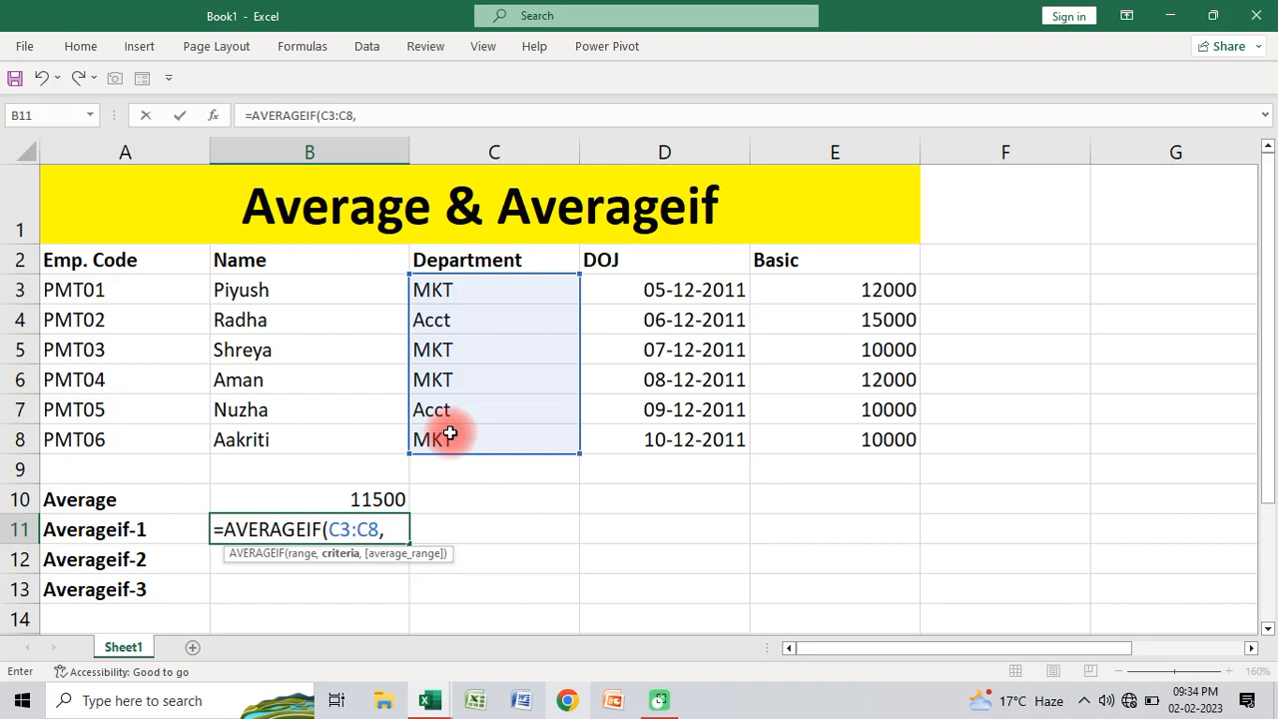
{"action": "type", "text": "\"mkt\","}
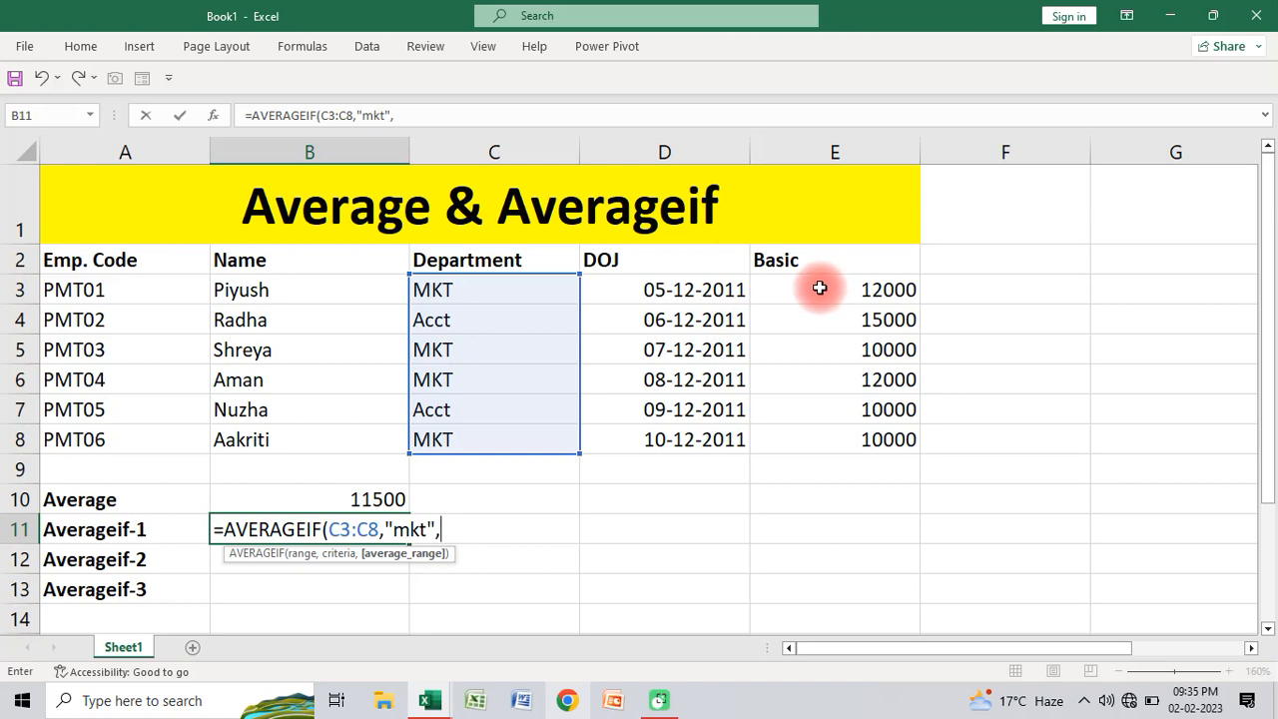
{"action": "left_click_drag", "start_coordinate": [818, 288], "coordinate": [834, 437]}
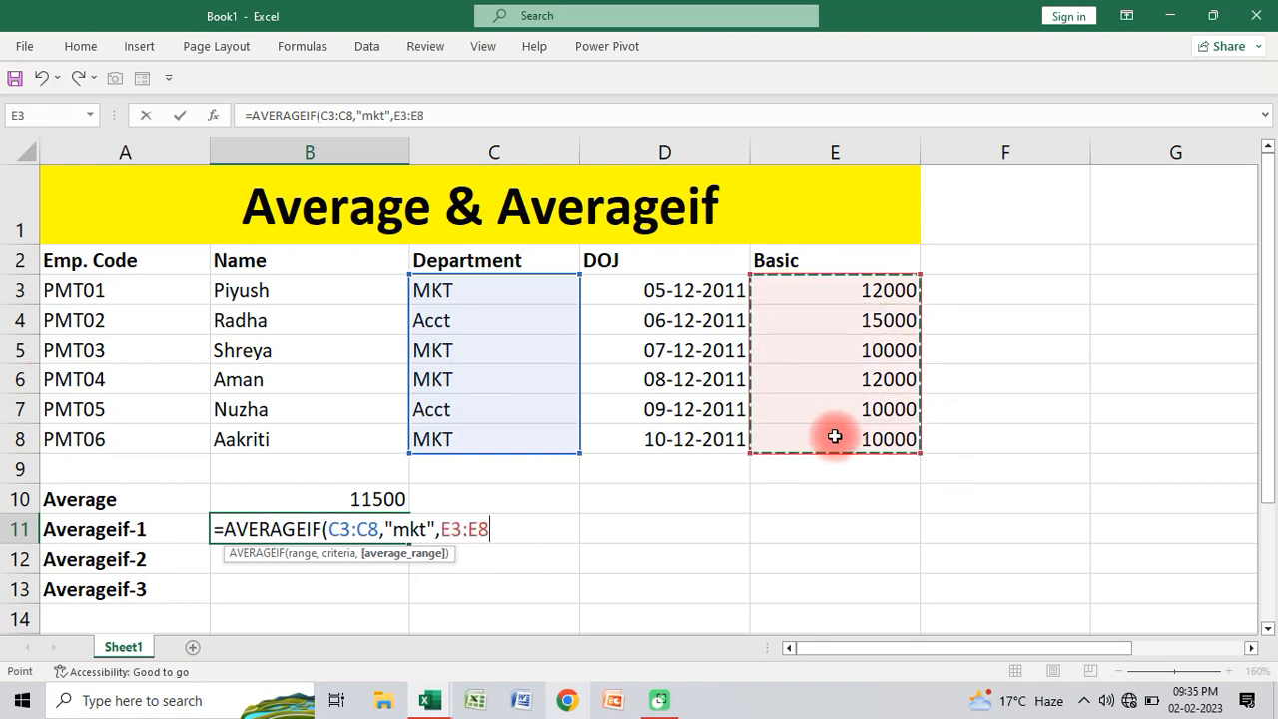
{"action": "type", "text": ")"}
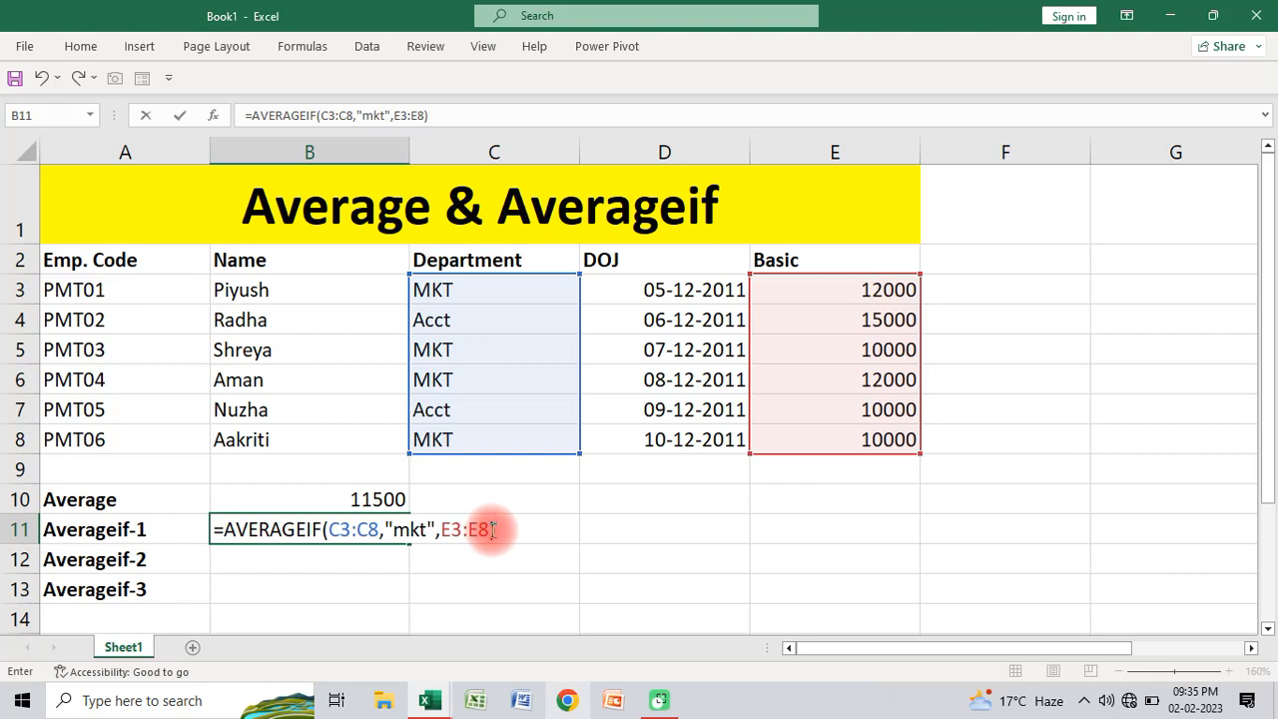
{"action": "key", "text": "Return"}
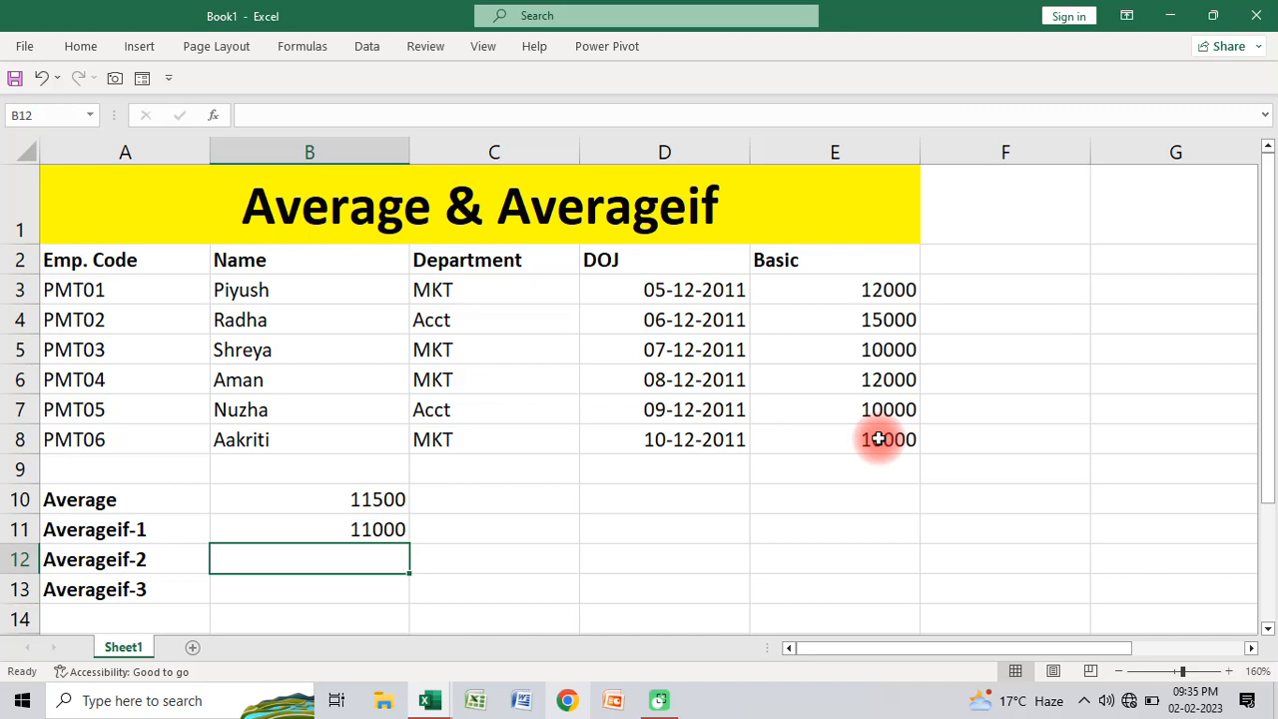
Step: Average the Basic values of the Acct department in cell B12 with =AVERAGEIF(C3:C8,"acct",E3:E8)
{"action": "type", "text": "=ave"}
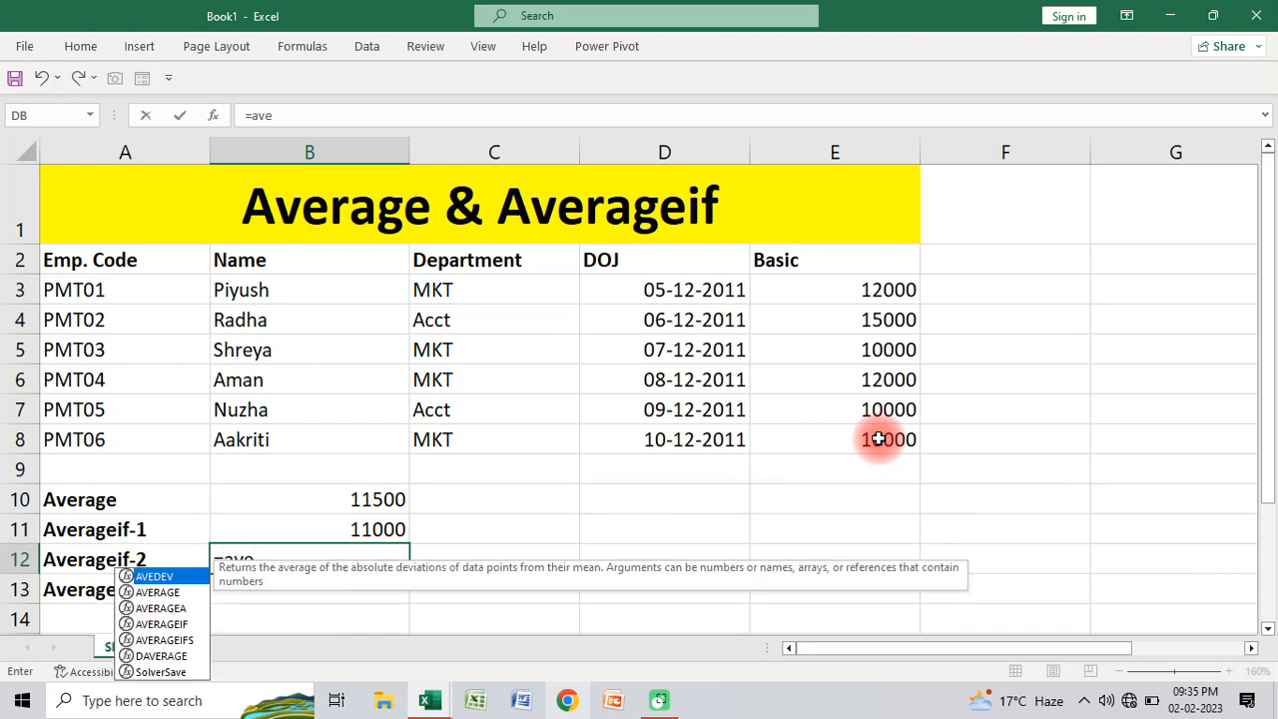
{"action": "key", "text": "Down"}
{"action": "key", "text": "Down"}
{"action": "key", "text": "Down"}
{"action": "key", "text": "Tab"}
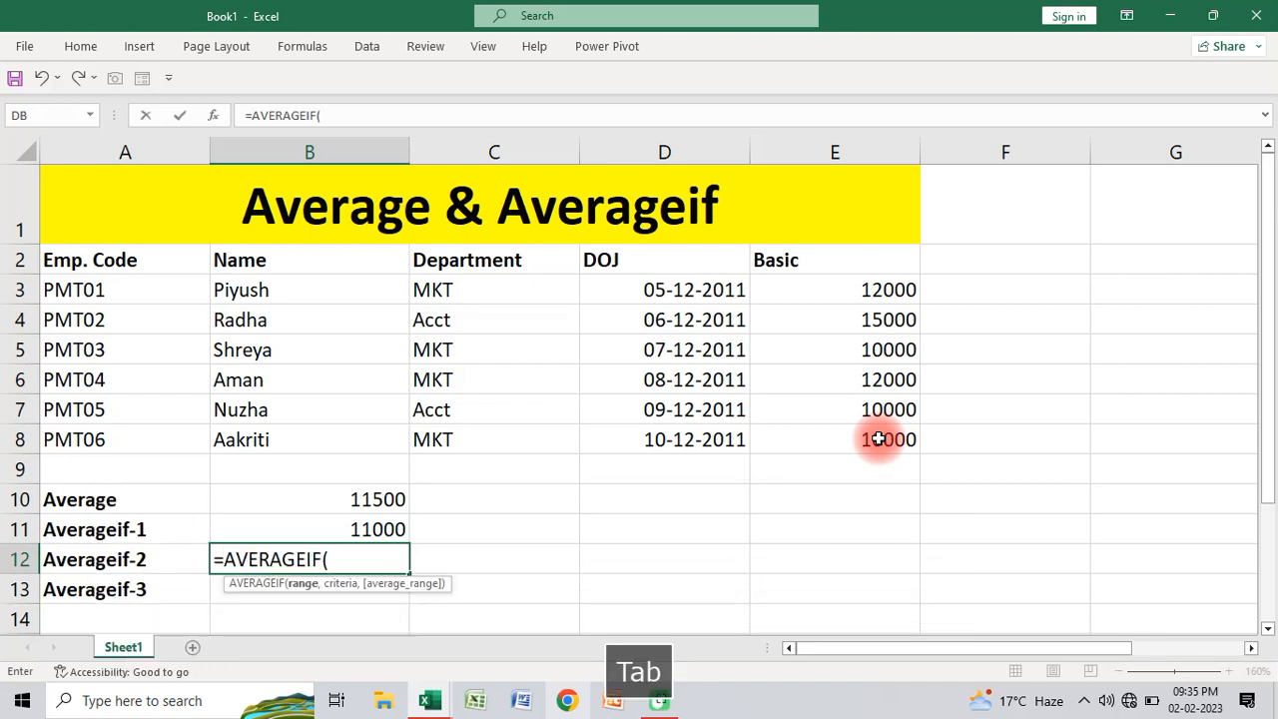
{"action": "left_click_drag", "start_coordinate": [440, 288], "coordinate": [447, 431]}
{"action": "type", "text": ","}
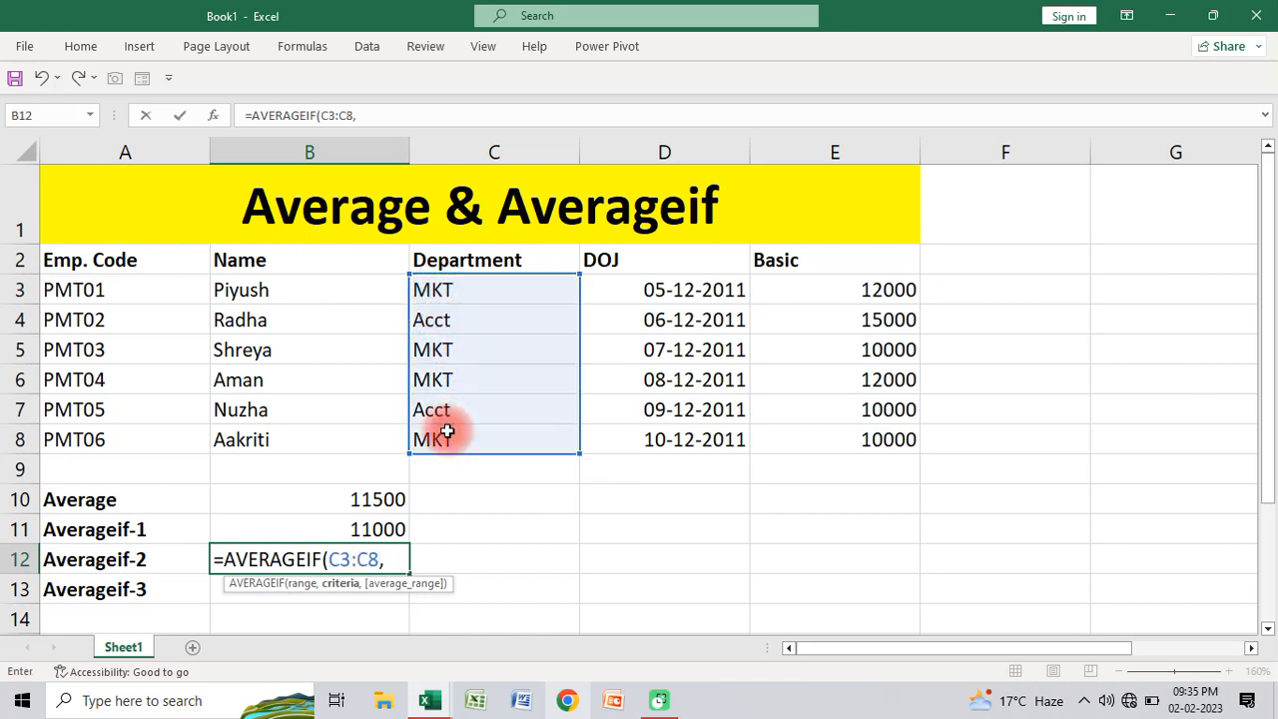
{"action": "type", "text": "\"acct\","}
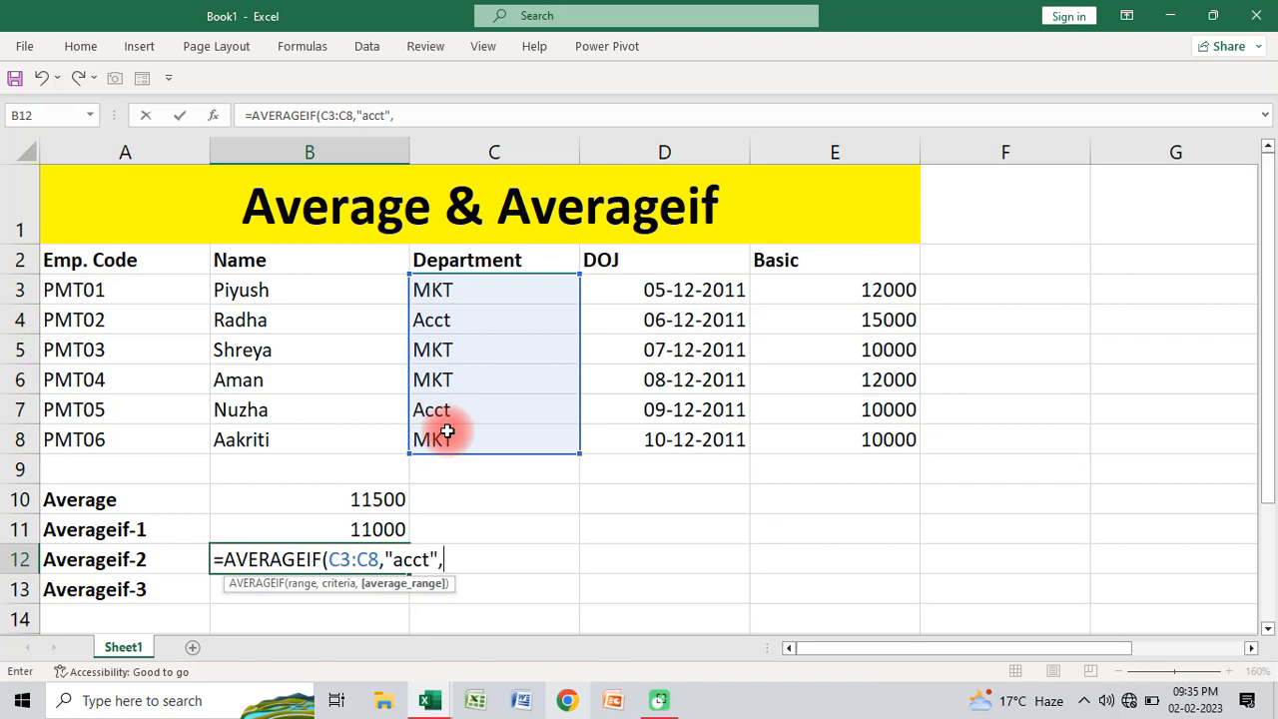
{"action": "left_click_drag", "start_coordinate": [869, 281], "coordinate": [867, 427]}
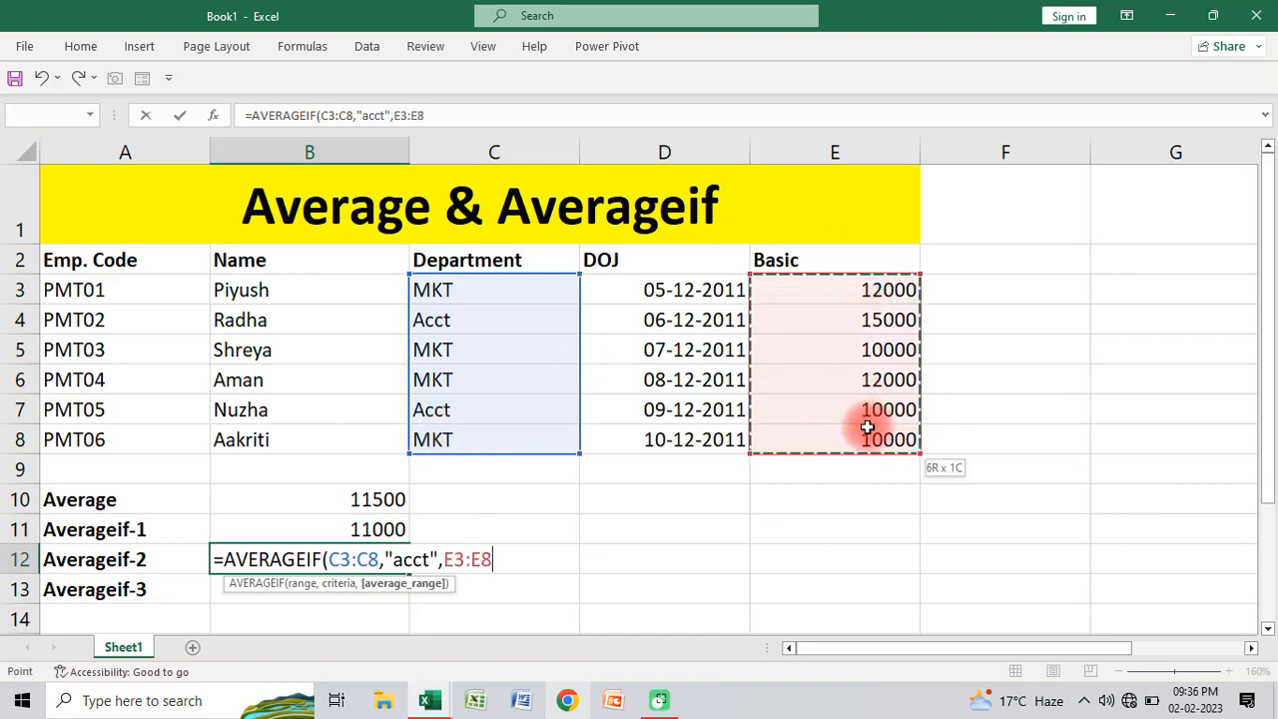
{"action": "type", "text": ")"}
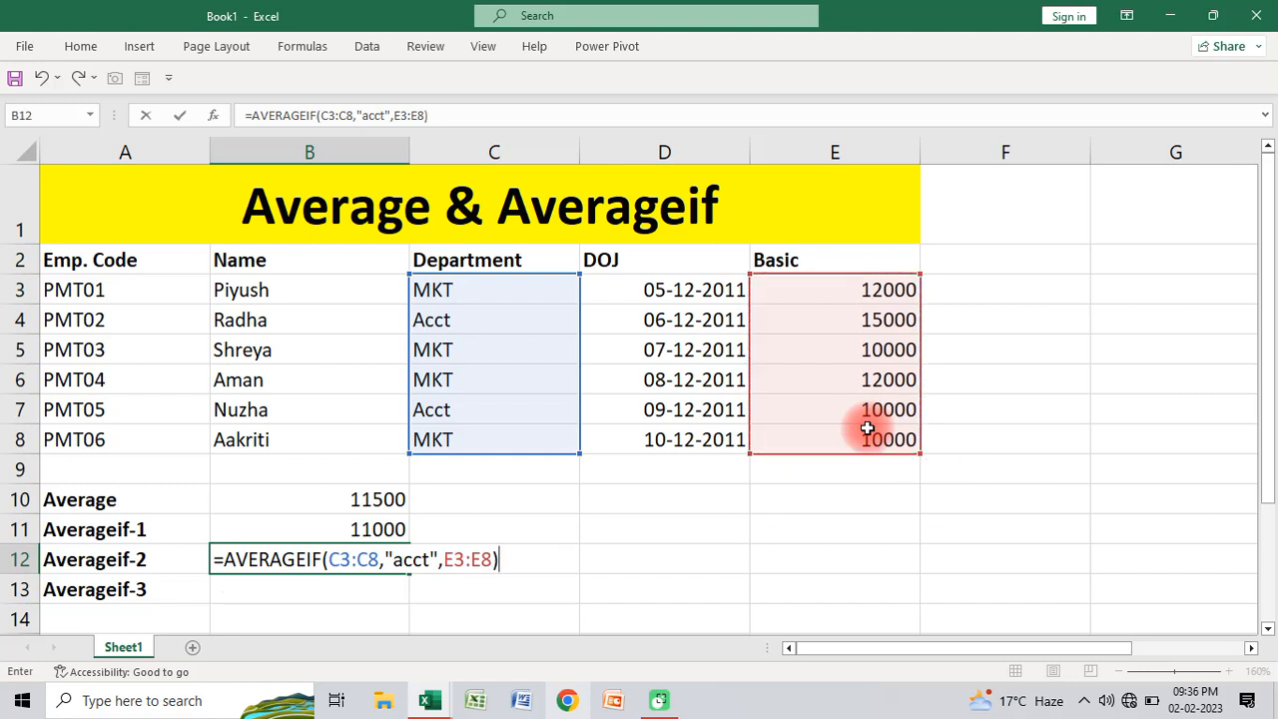
{"action": "key", "text": "Return"}
{"action": "left_click", "coordinate": [362, 563]}
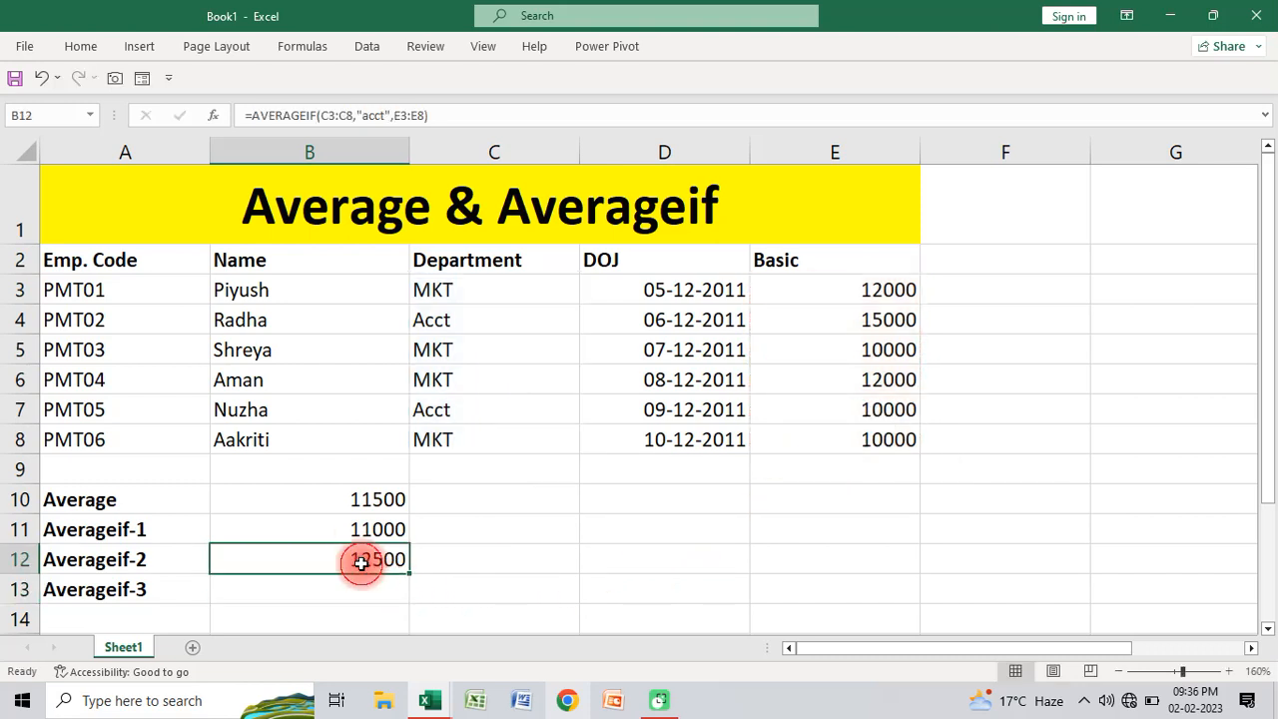
Step: Average the Basic values greater than 10000 in cell B13 with =AVERAGEIF(E3:E8,">10000",E3:E8)
{"action": "left_click", "coordinate": [870, 317]}
{"action": "left_click", "coordinate": [854, 415]}
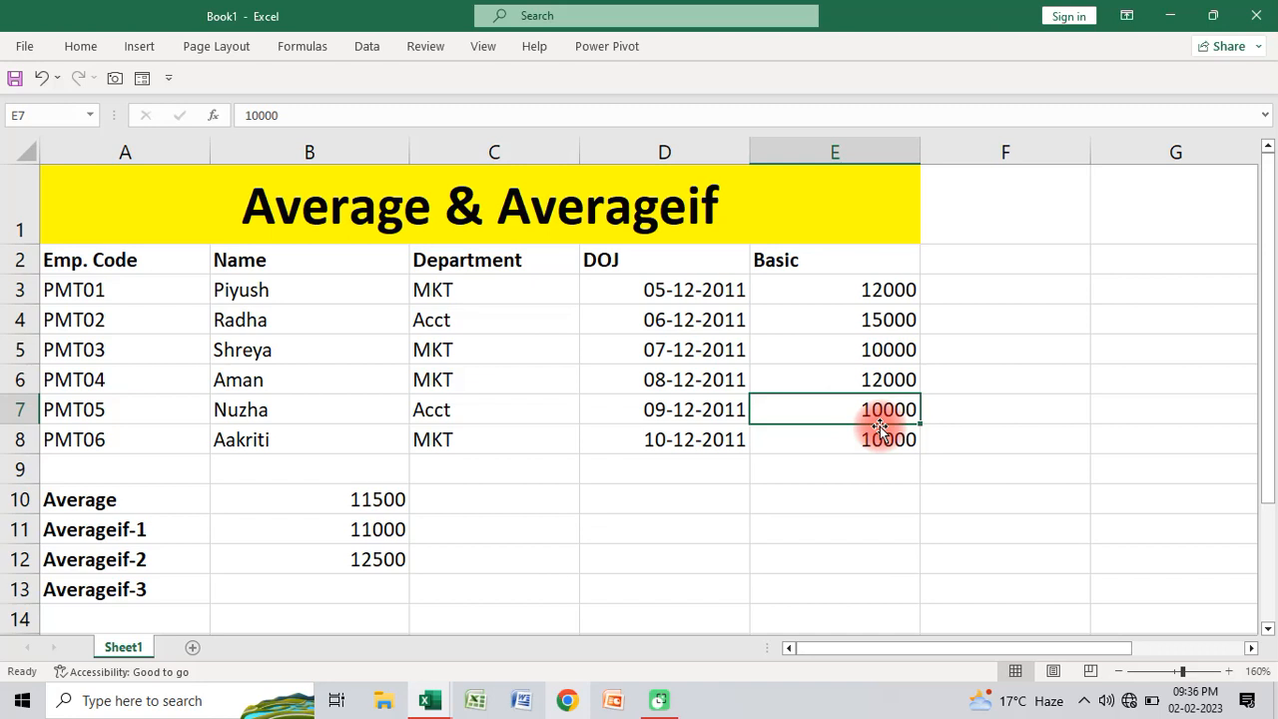
{"action": "left_click", "coordinate": [400, 581]}
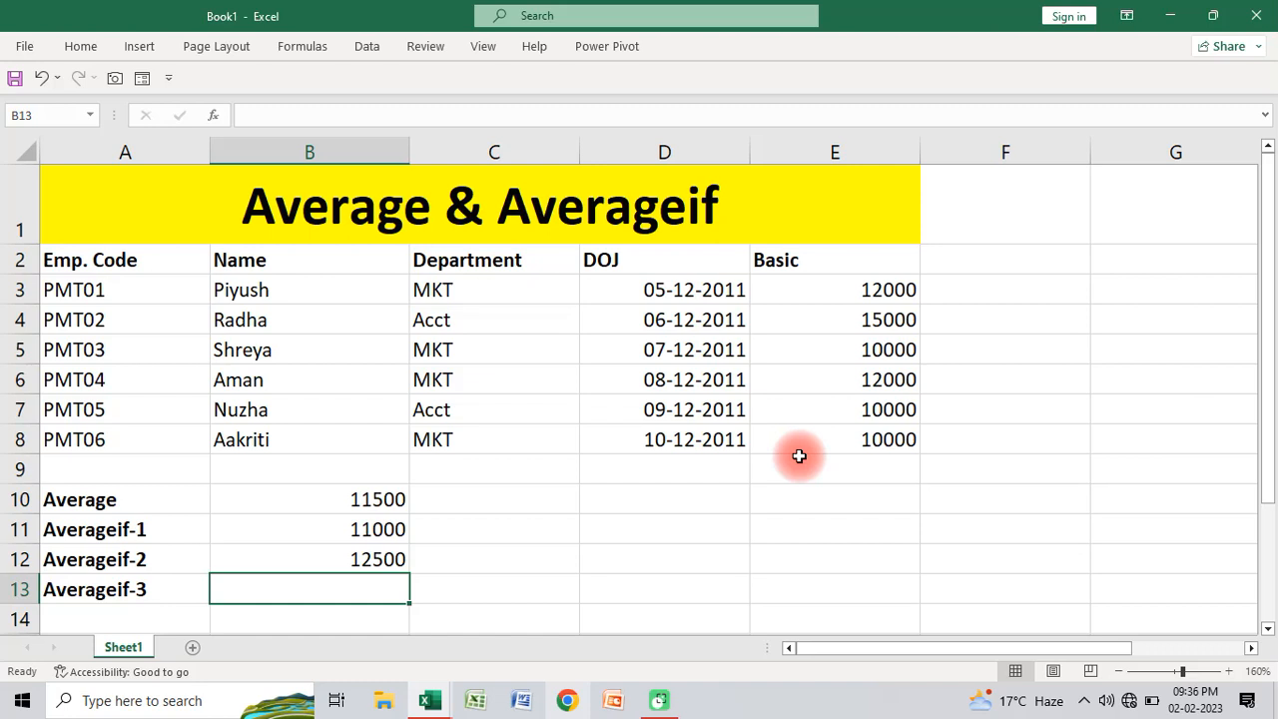
{"action": "type", "text": "=a"}
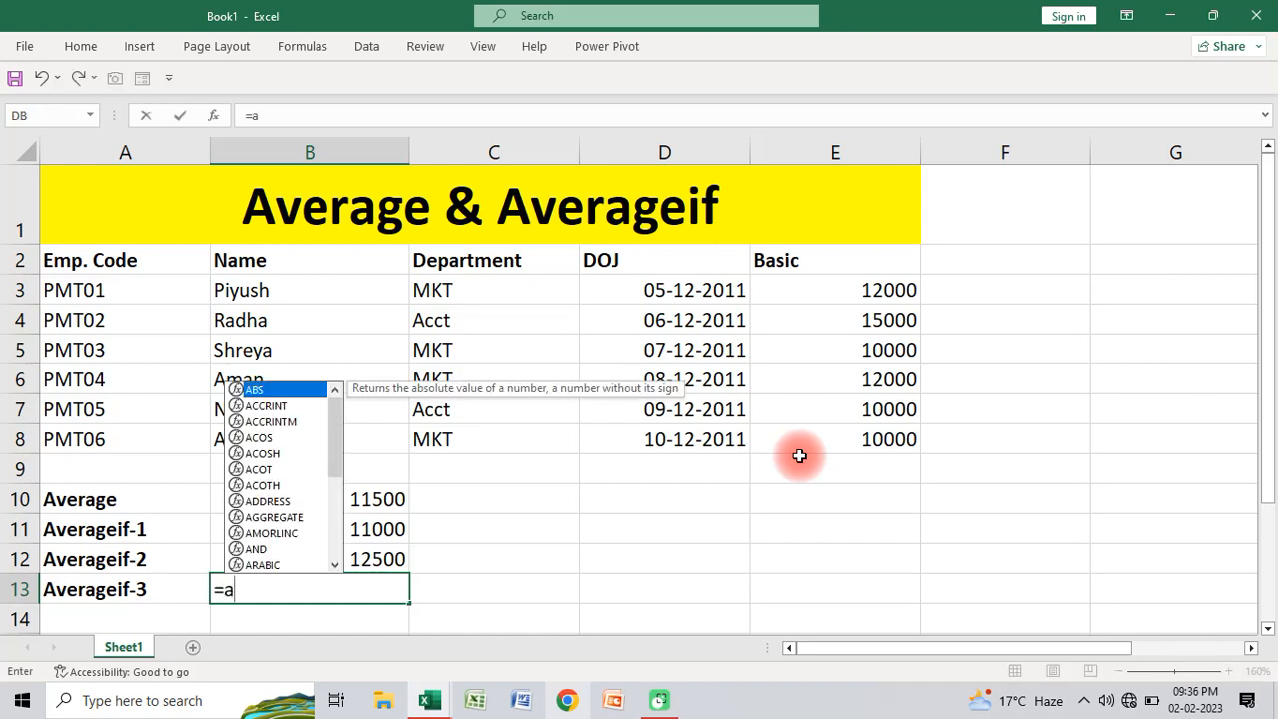
{"action": "type", "text": "vera"}
{"action": "key", "text": "Down"}
{"action": "key", "text": "Down"}
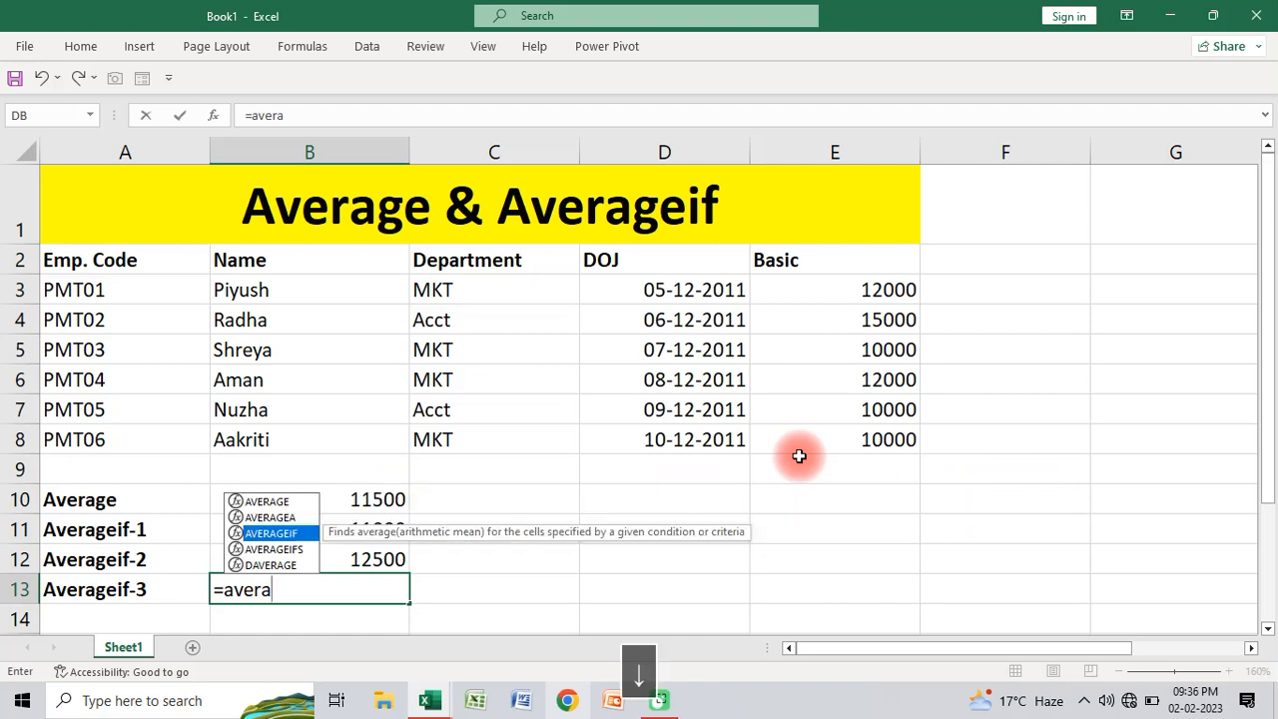
{"action": "key", "text": "Tab"}
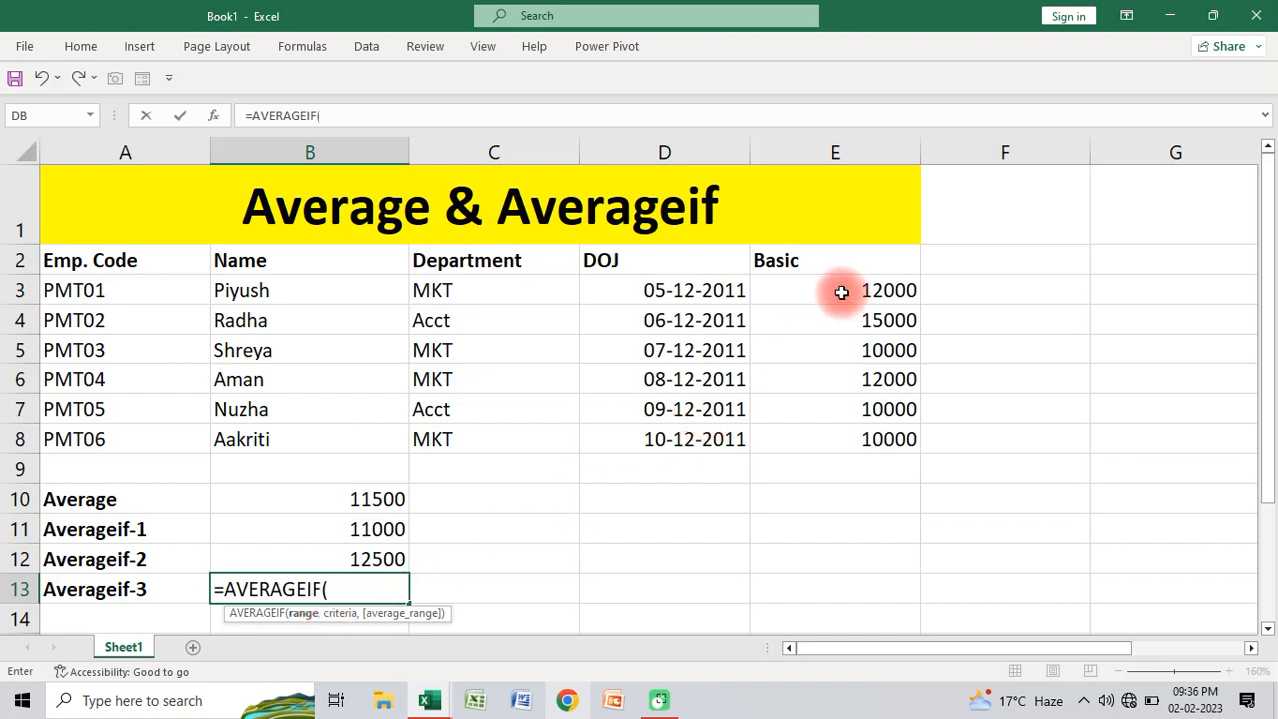
{"action": "left_click_drag", "start_coordinate": [837, 285], "coordinate": [836, 436]}
{"action": "type", "text": ",\""}
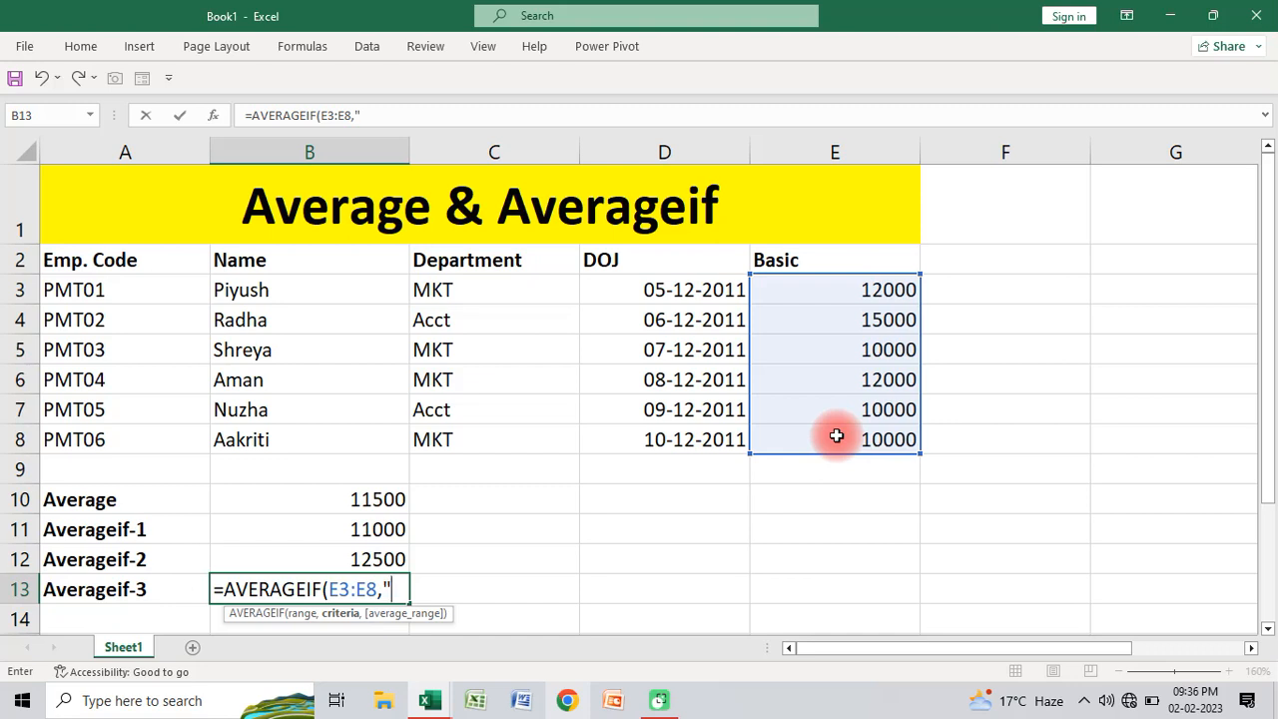
{"action": "type", "text": ">10000\","}
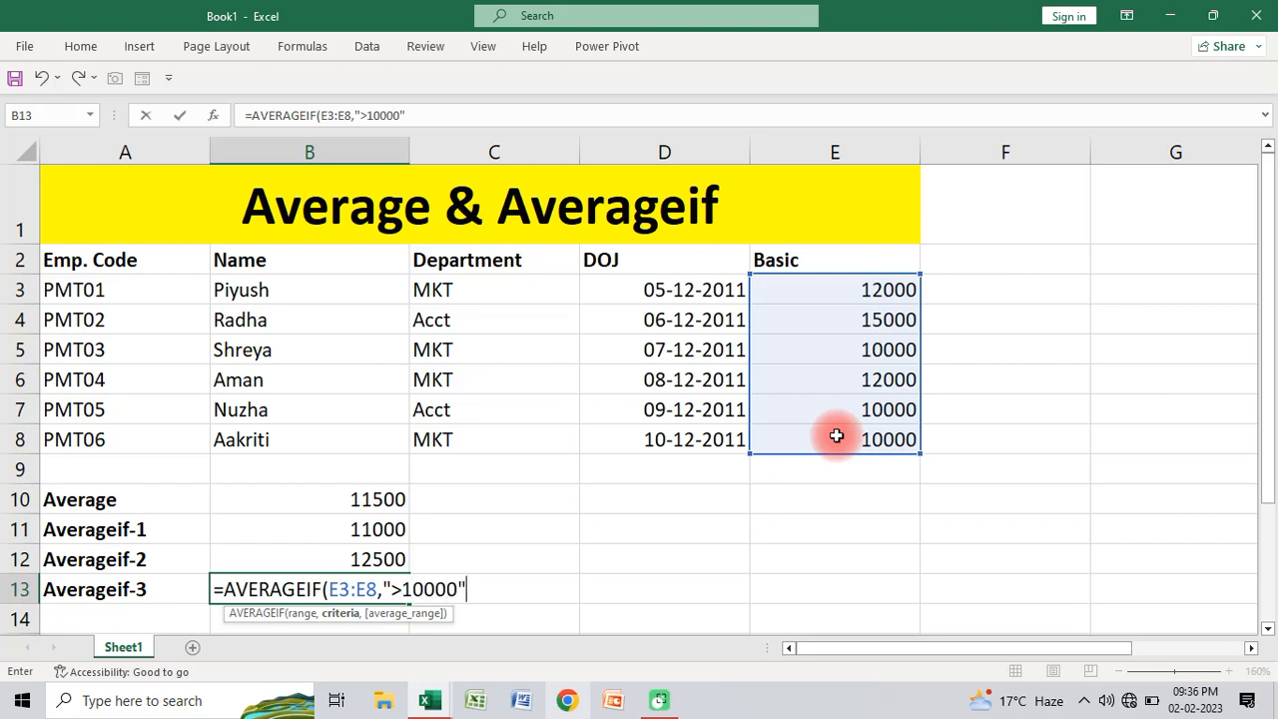
{"action": "left_click", "coordinate": [850, 289]}
{"action": "left_click_drag", "start_coordinate": [848, 372], "coordinate": [846, 436]}
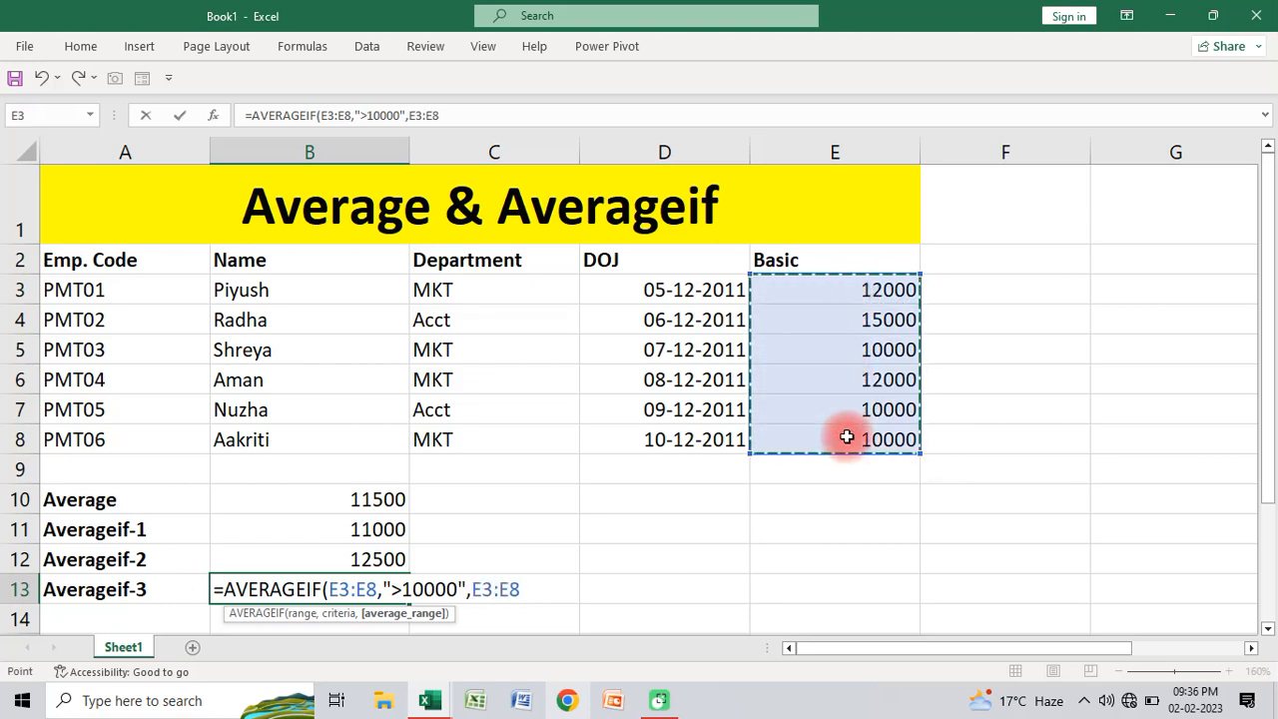
{"action": "type", "text": ")"}
{"action": "key", "text": "Return"}
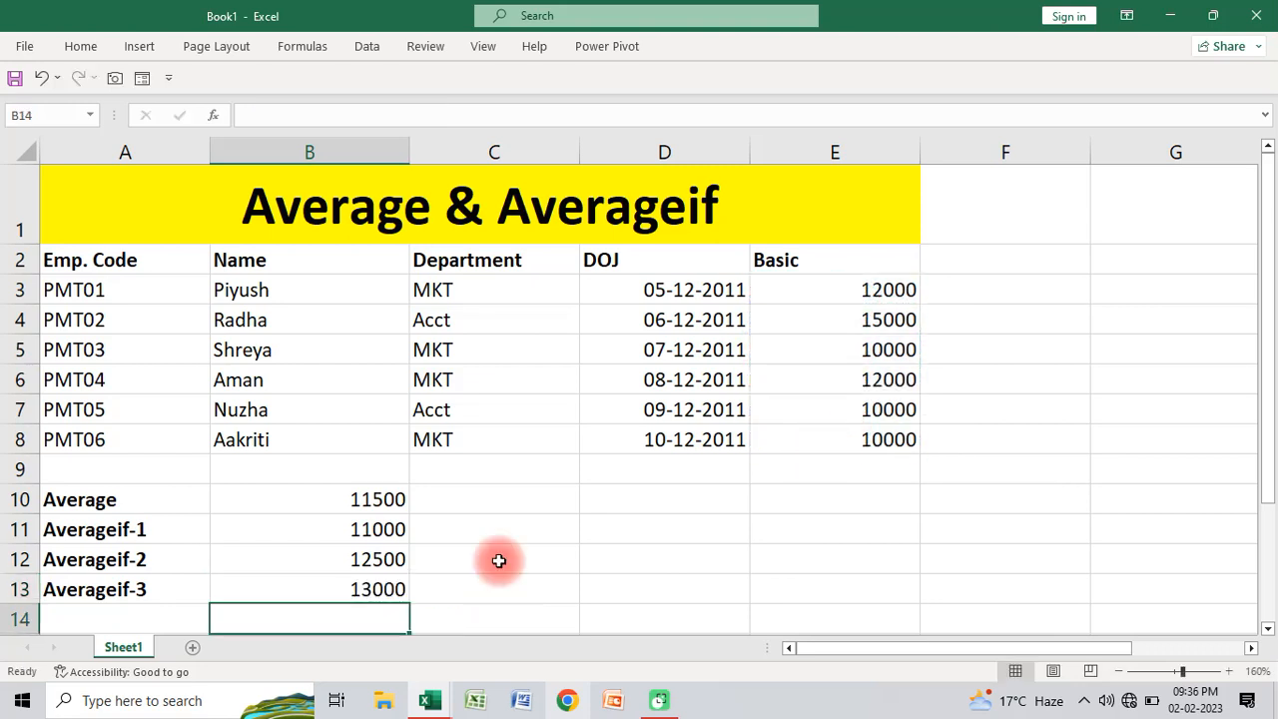
Step: Review the formula in B13 and the Basic values above 10000 in cells E3, E4 and E6
{"action": "left_click", "coordinate": [318, 585]}
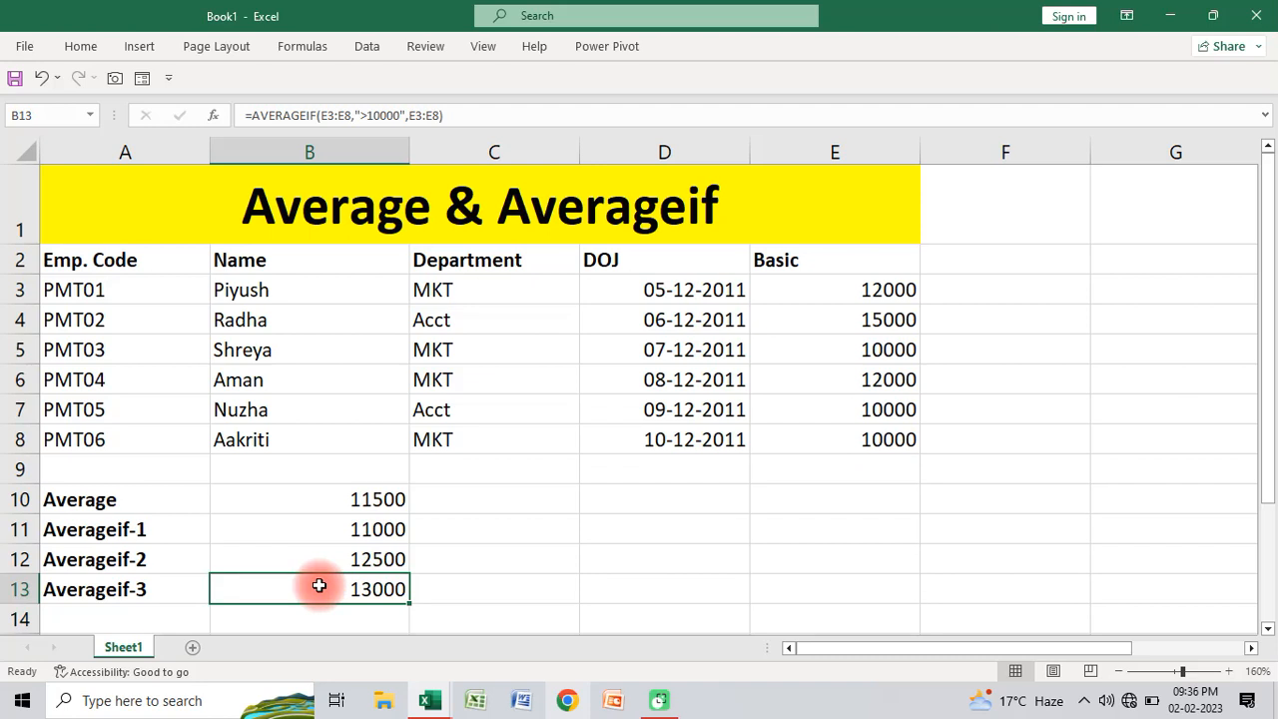
{"action": "left_click", "coordinate": [871, 288]}
{"action": "left_click", "coordinate": [870, 320]}
{"action": "left_click", "coordinate": [864, 379]}
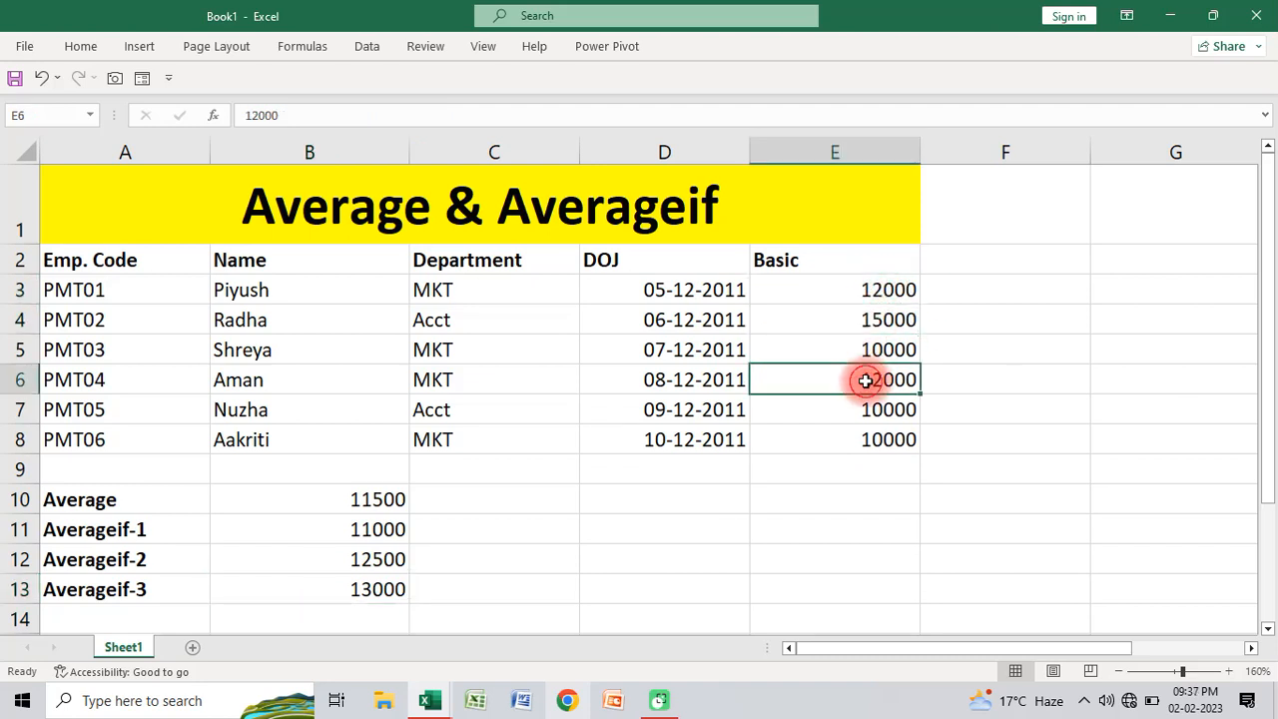